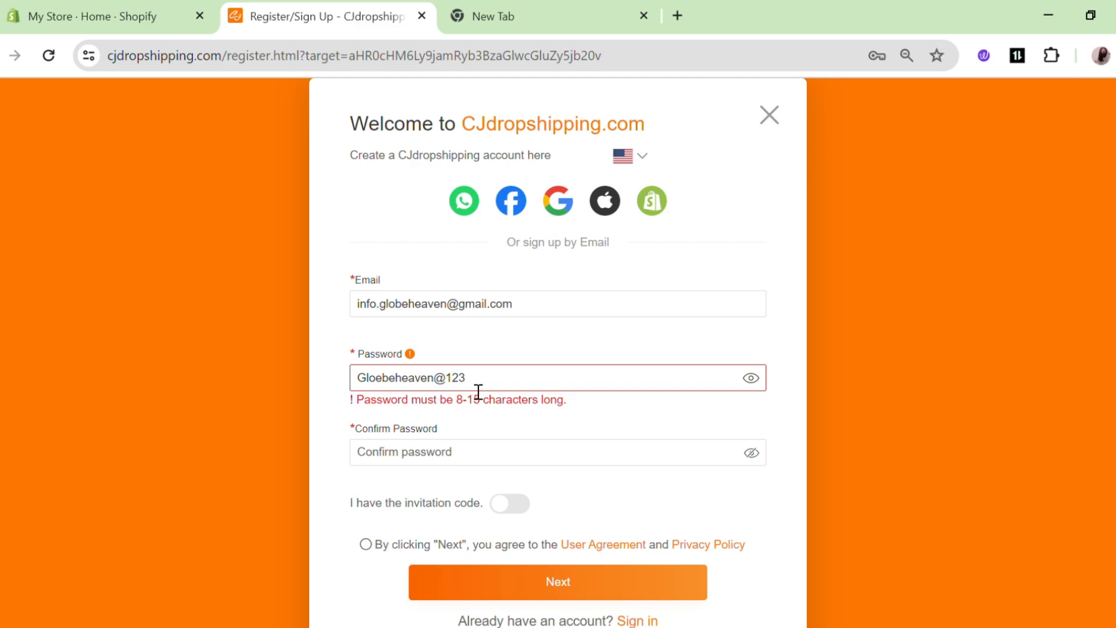
Shorten the password, enter the matching confirmation, accept the user agreement and submit the sign-up form.
key("ctrl+a")
left_click(440, 388)
key("BackSpace")
key("BackSpace")
key("BackSpace")
key("BackSpace")
key("ctrl+a")
left_click(414, 458)
key("ctrl+v")
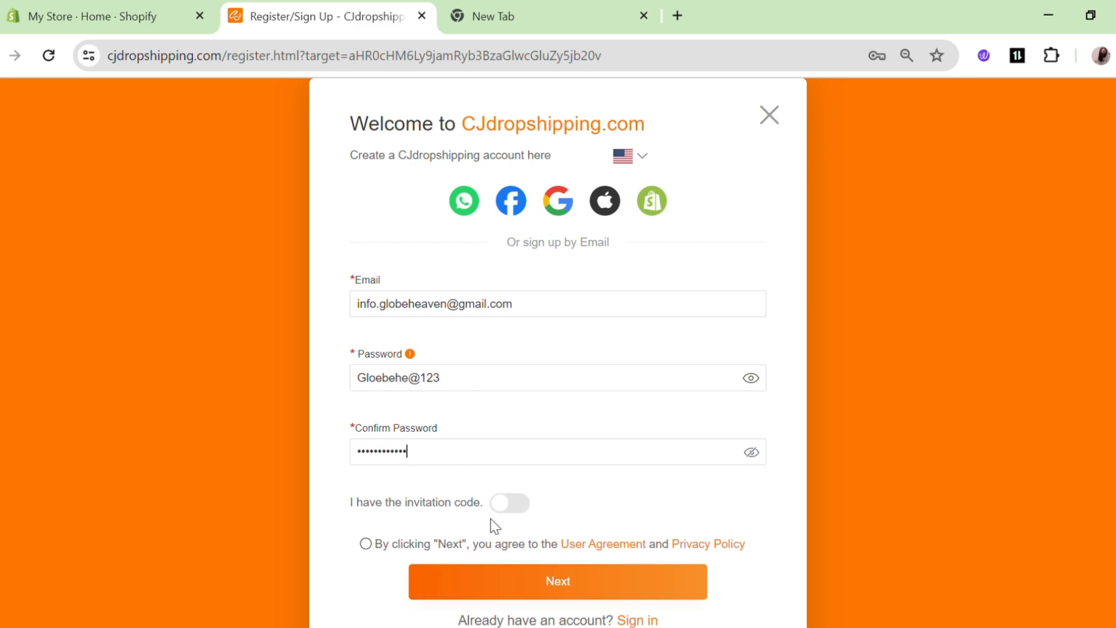
scroll(506, 519, "down", 1)
left_click(367, 511)
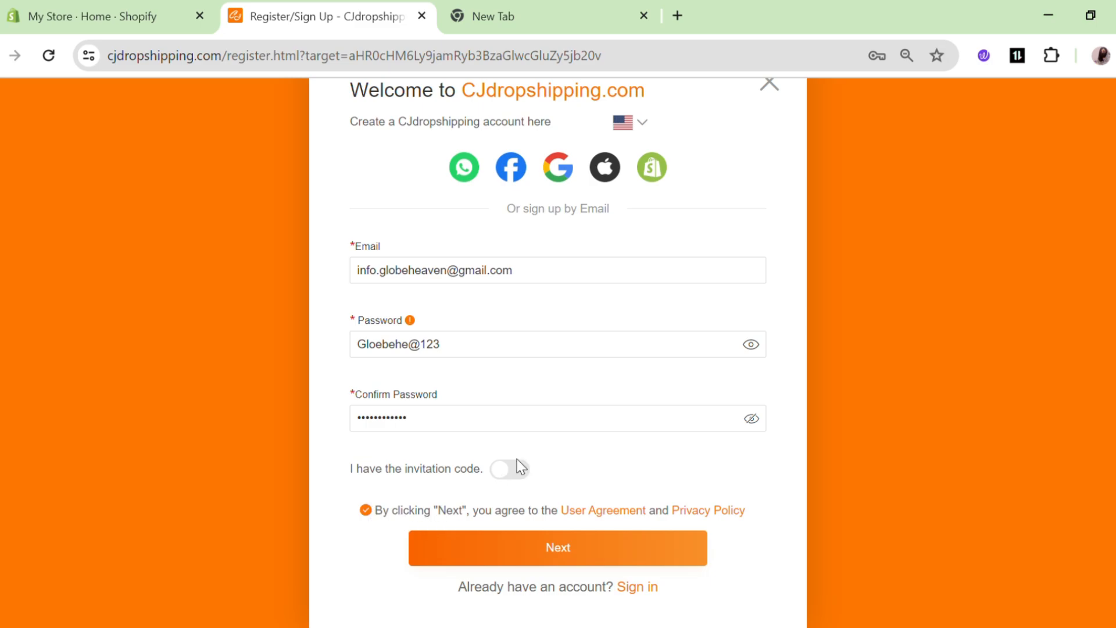
left_click(546, 546)
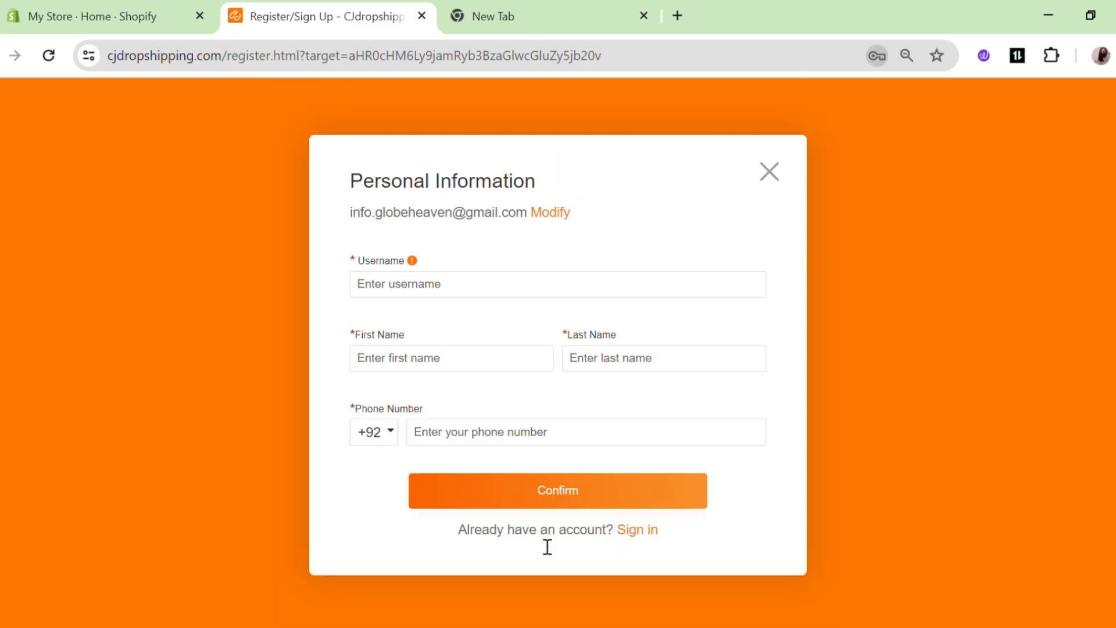
Enter an available username plus the account holder's first and last name.
left_click(636, 296)
type("Store")
left_click(533, 381)
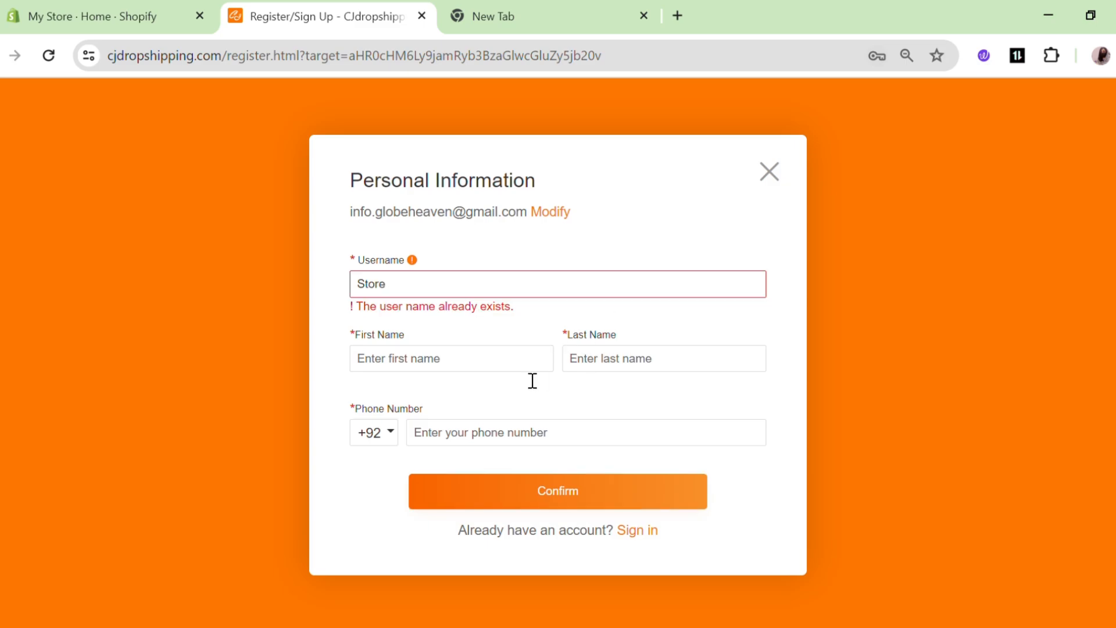
left_click(443, 298)
key("BackSpace")
key("BackSpace")
key("BackSpace")
key("BackSpace")
key("BackSpace")
type("Globe")
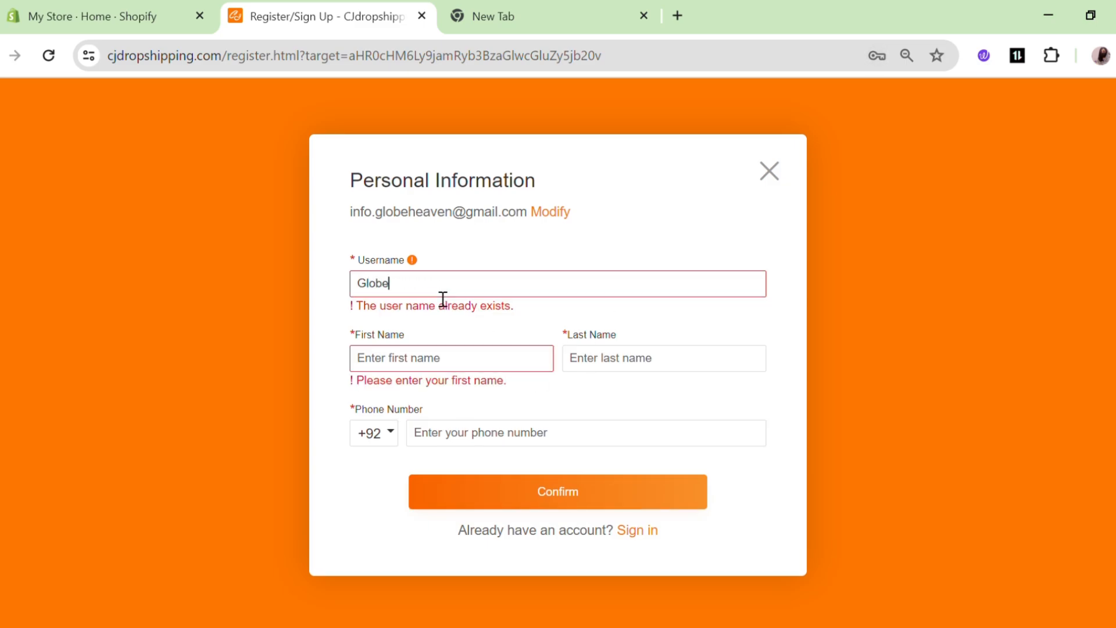
type("heaven")
left_click(403, 365)
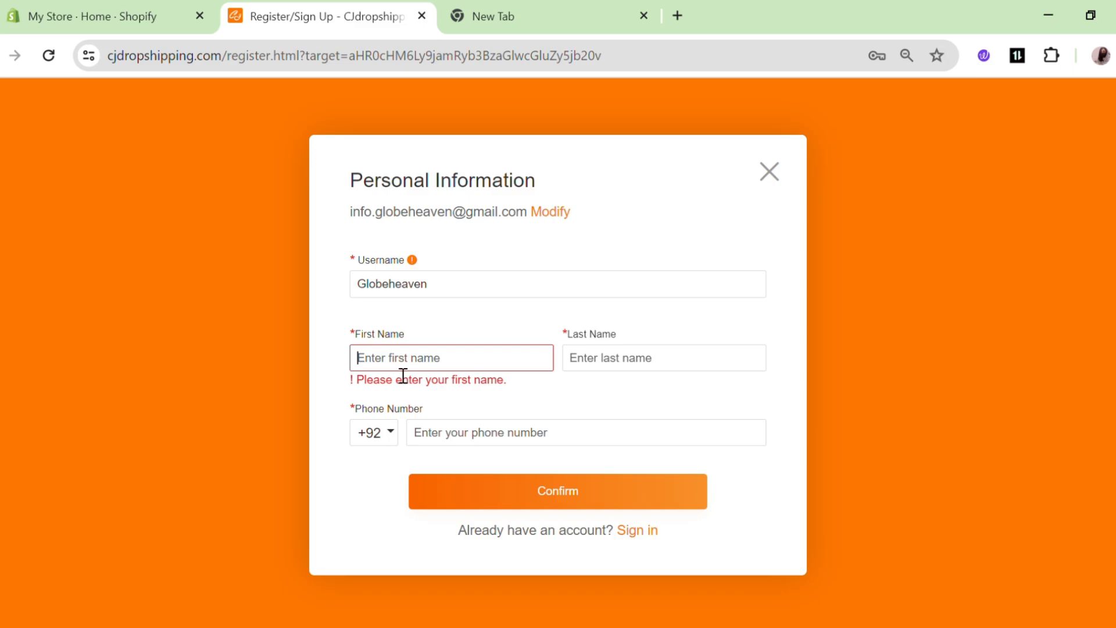
type("Globe")
left_click(593, 374)
type("heaven")
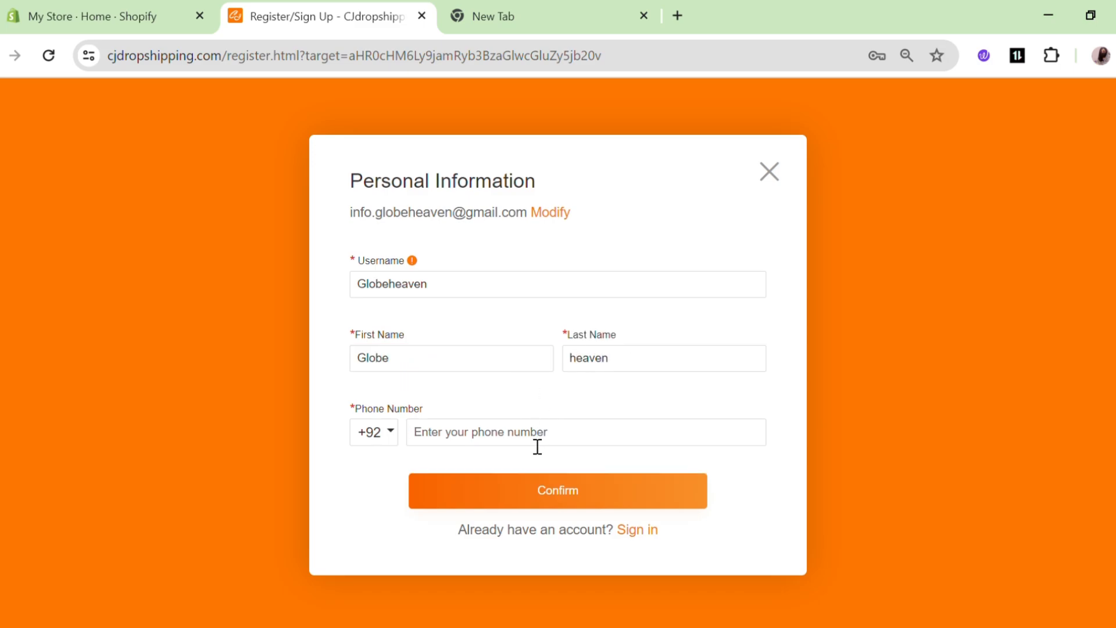
Enter the phone number, correcting its first digit, and confirm the personal details.
left_click(538, 445)
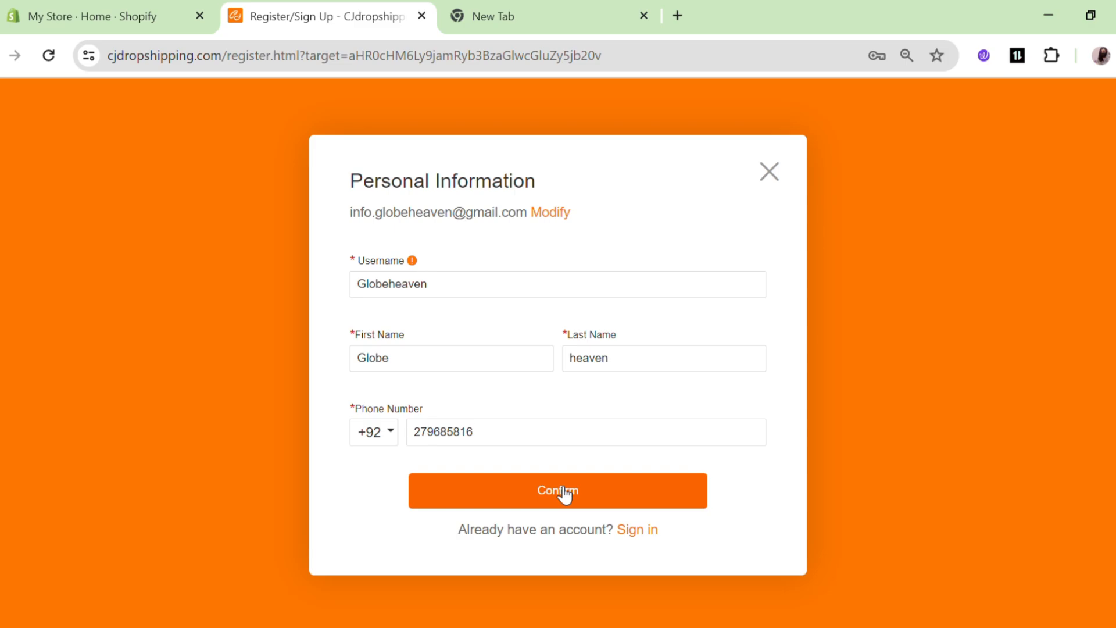
left_click(418, 433)
type("3")
left_click(506, 497)
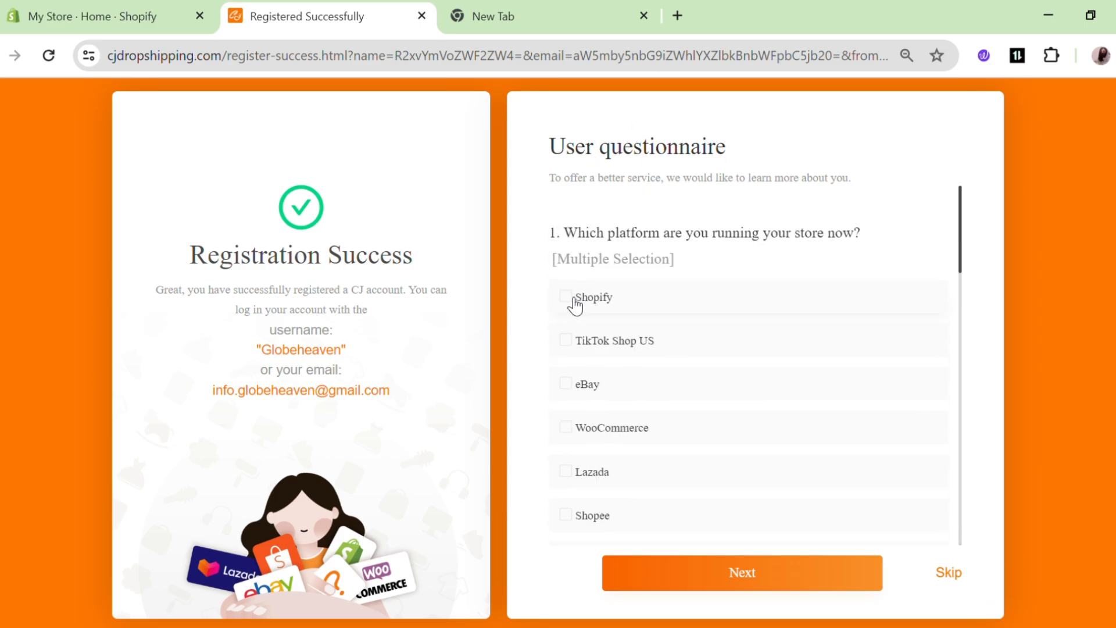
Answer the questionnaire with Shopify, a daily order range and Consumer Electronics, then skip store authorization.
left_click(575, 299)
scroll(588, 340, "down", 8)
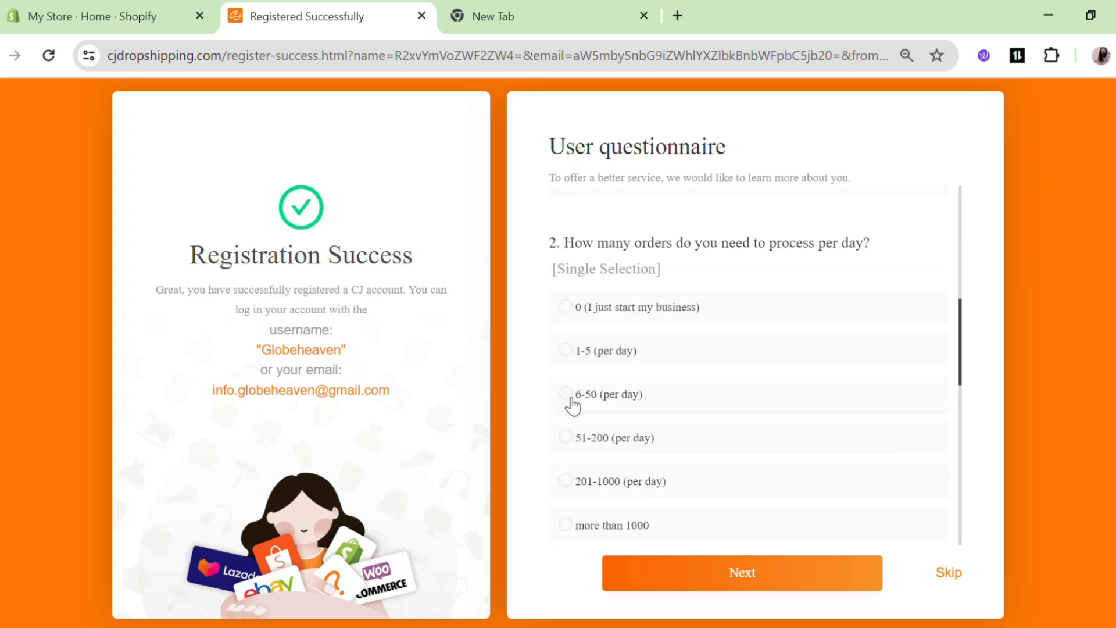
left_click(571, 439)
scroll(572, 442, "down", 5)
left_click(572, 417)
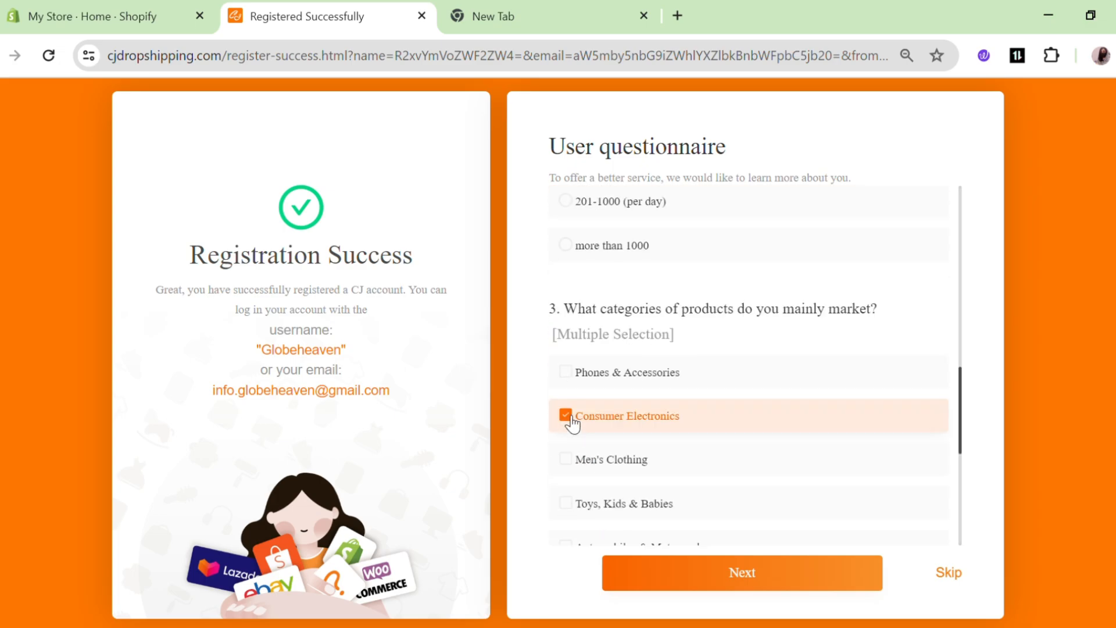
scroll(573, 424, "down", 5)
left_click(690, 577)
left_click(946, 569)
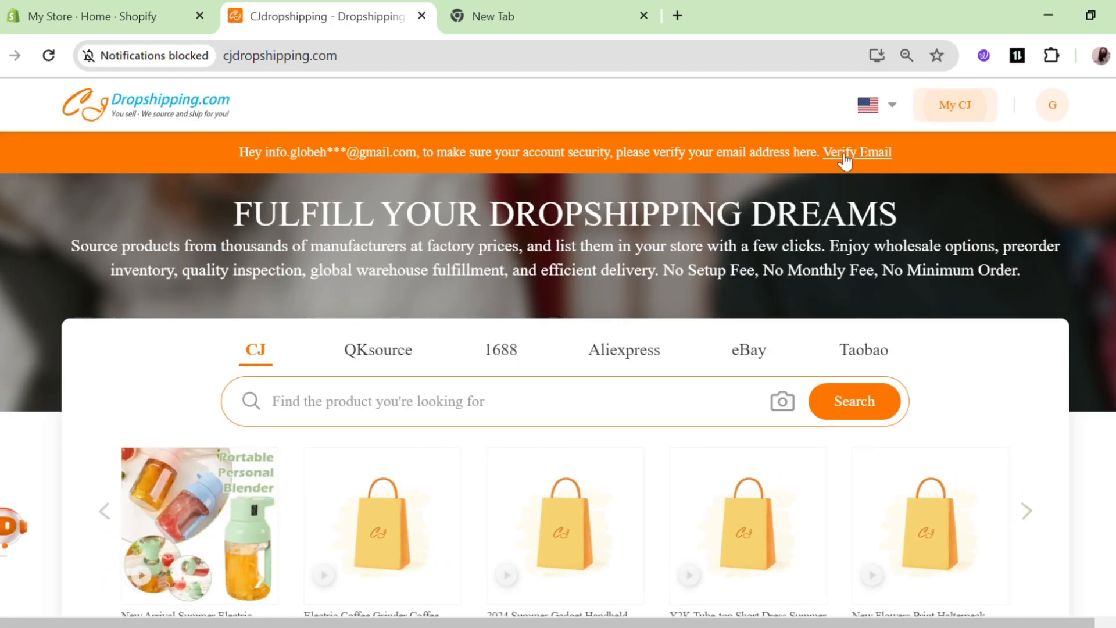
Verify the account's e-mail via the link in the CJ welcome e-mail in Gmail.
left_click(859, 155)
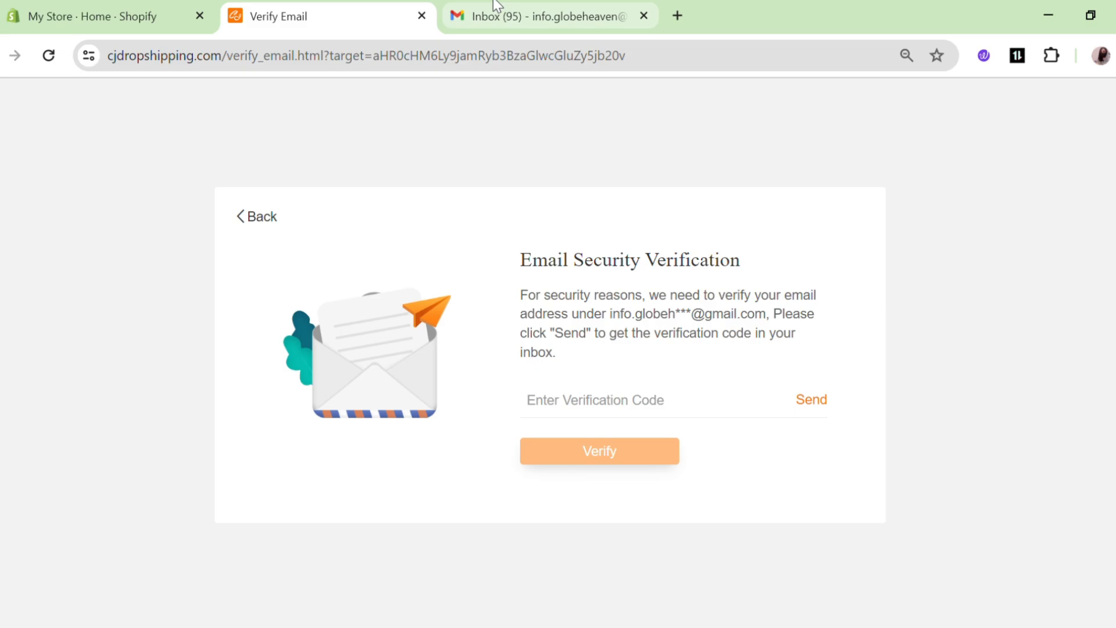
left_click(496, 7)
left_click(523, 254)
scroll(523, 401, "down", 5)
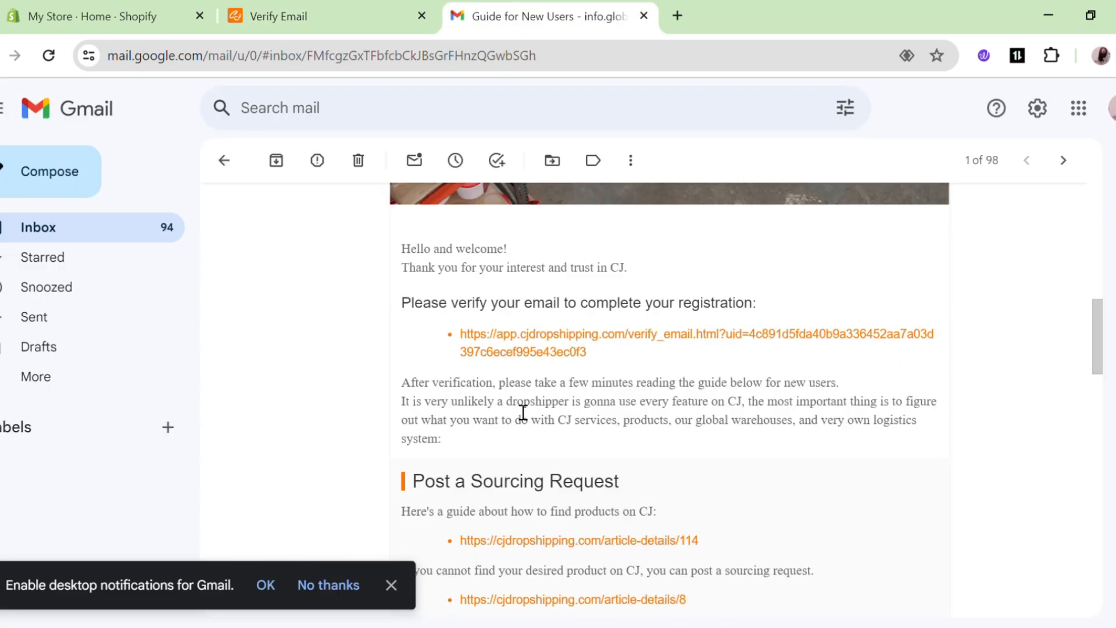
left_click(561, 347)
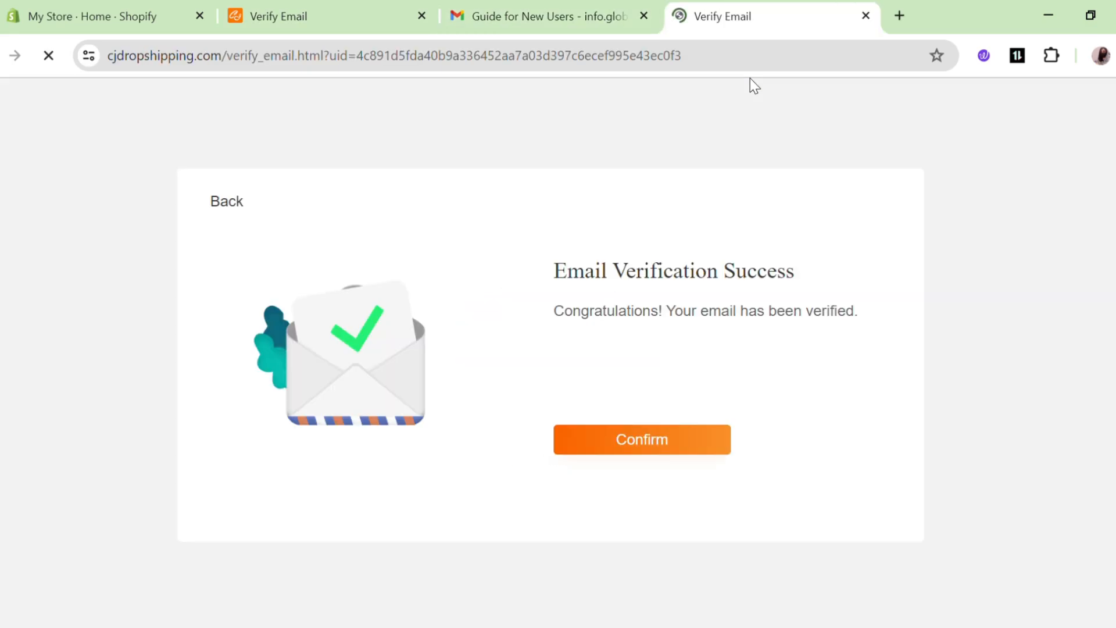
Acknowledge Email Verification Success and look over the CJdropshipping home page.
left_click(657, 443)
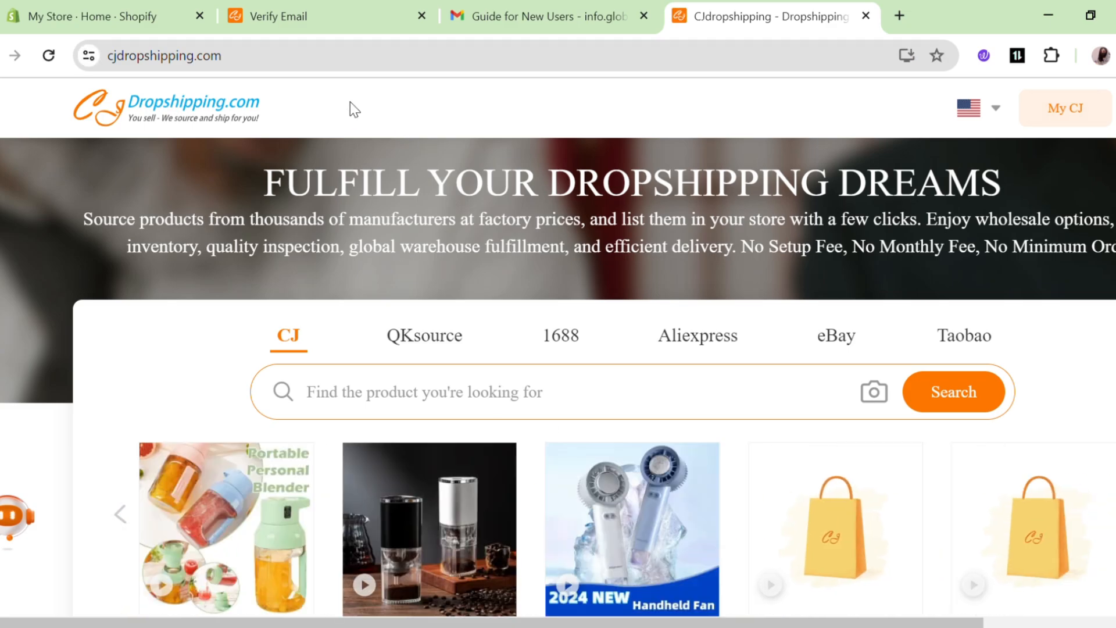
scroll(341, 144, "down", 8)
scroll(341, 144, "up", 8)
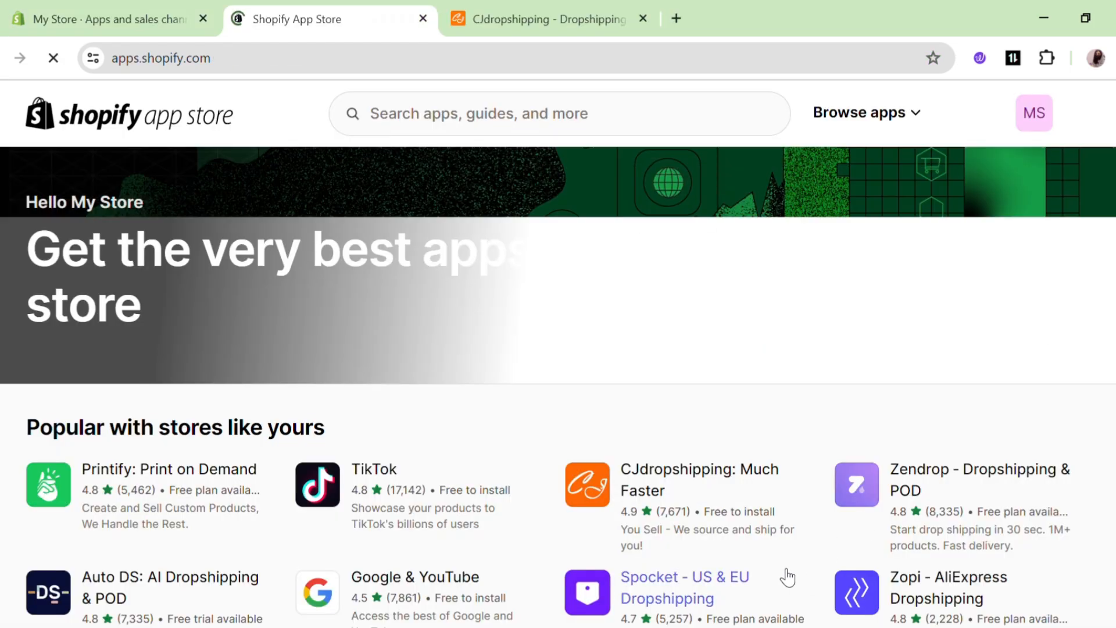
Open CJdropshipping: Much Faster from the App Store's popular apps and choose Install.
scroll(680, 540, "down", 2)
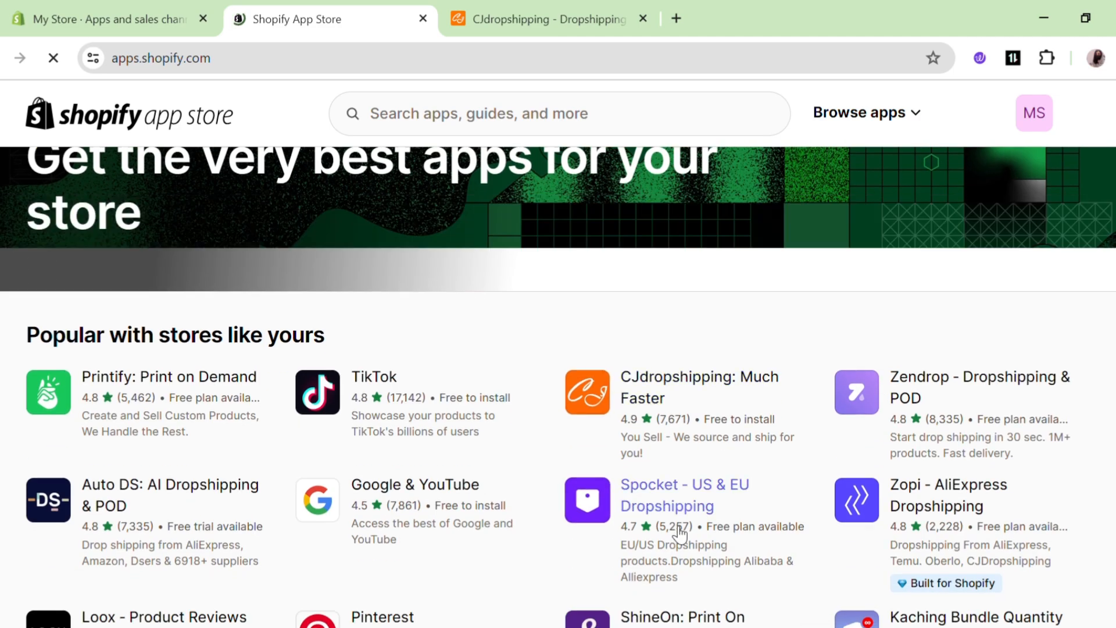
left_click(659, 396)
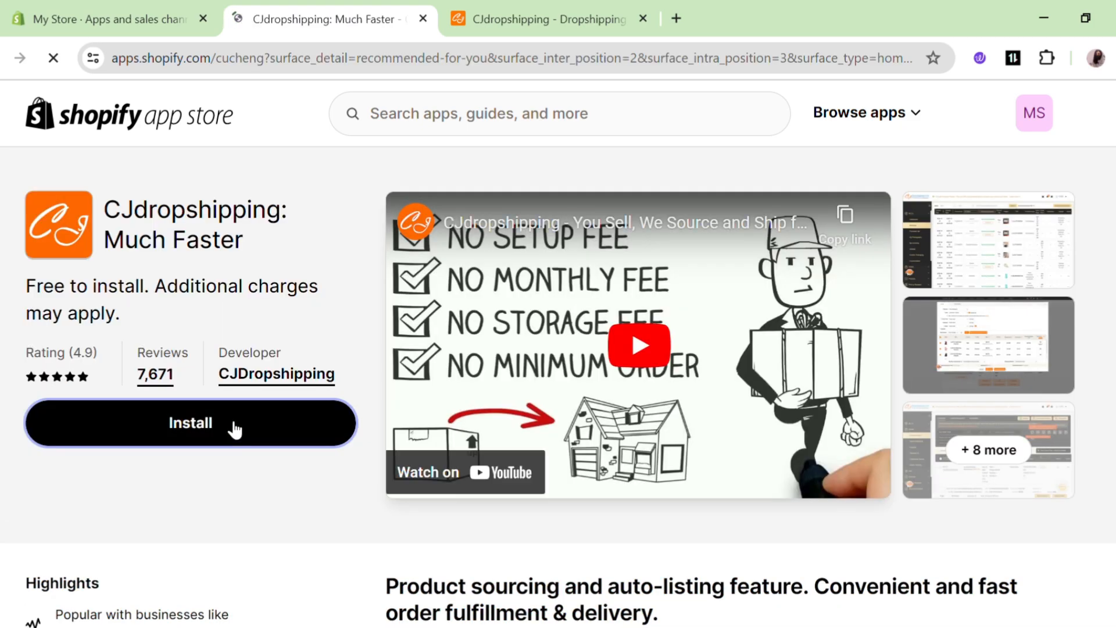
left_click(230, 427)
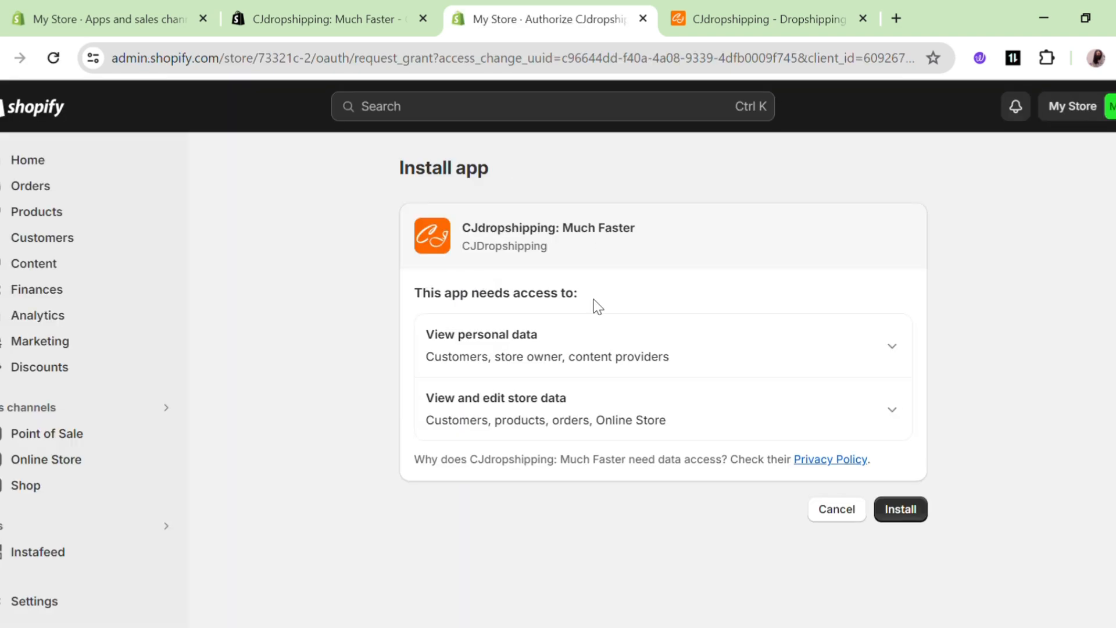
Grant CJdropshipping: Much Faster its requested store data access to install it.
left_click(916, 517)
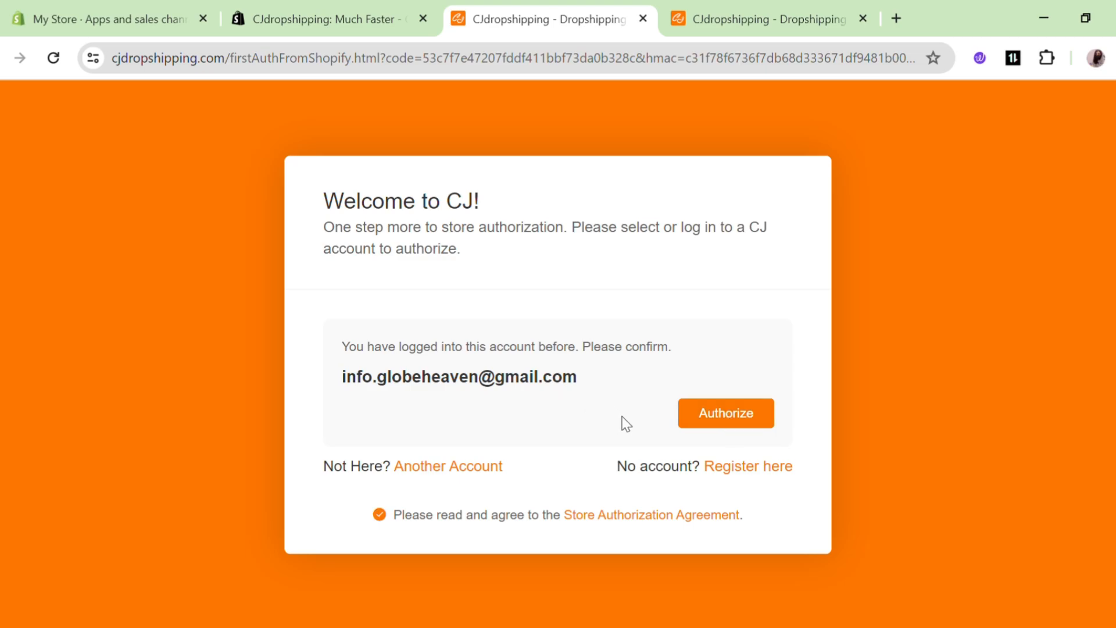
Authorize the Shopify store with the CJ account and check it in the Shopify store list.
left_click(728, 414)
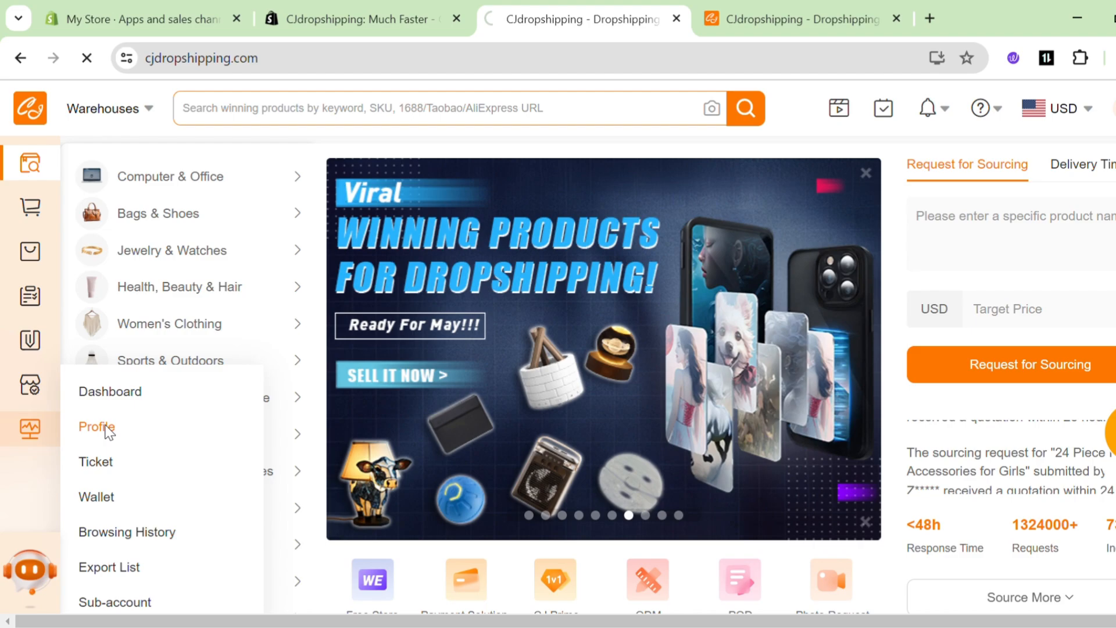
left_click(103, 429)
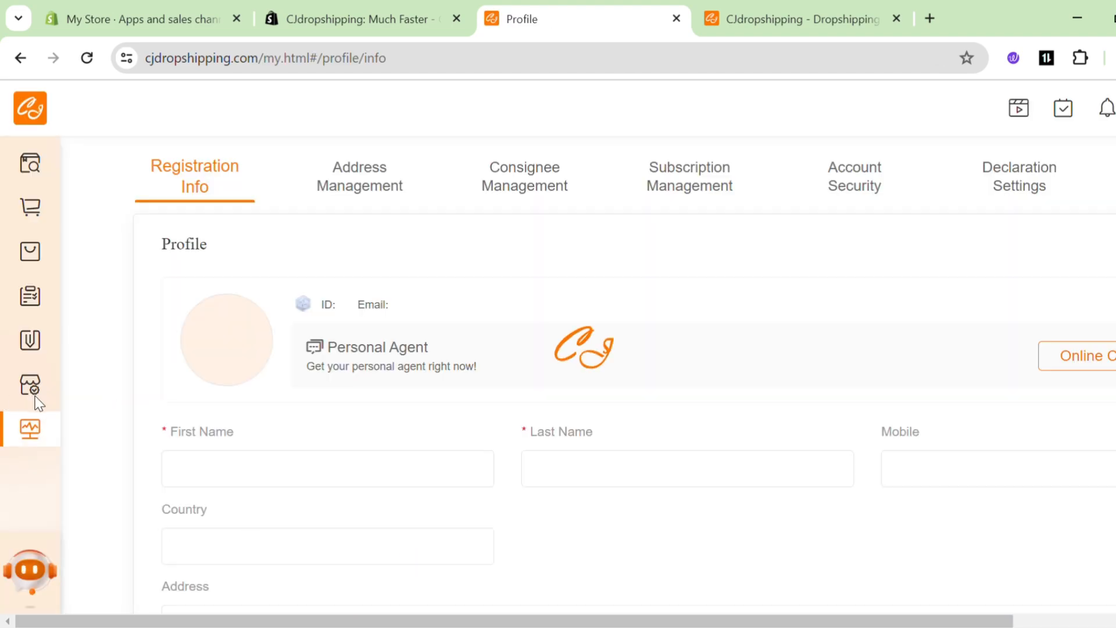
mouse_move(33, 395)
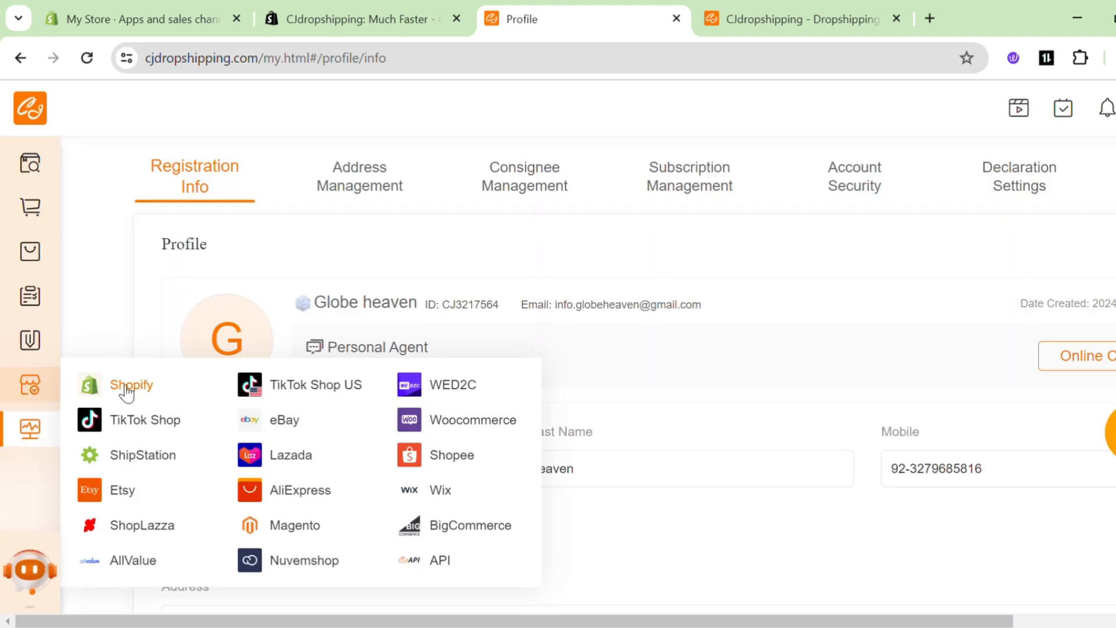
left_click(127, 389)
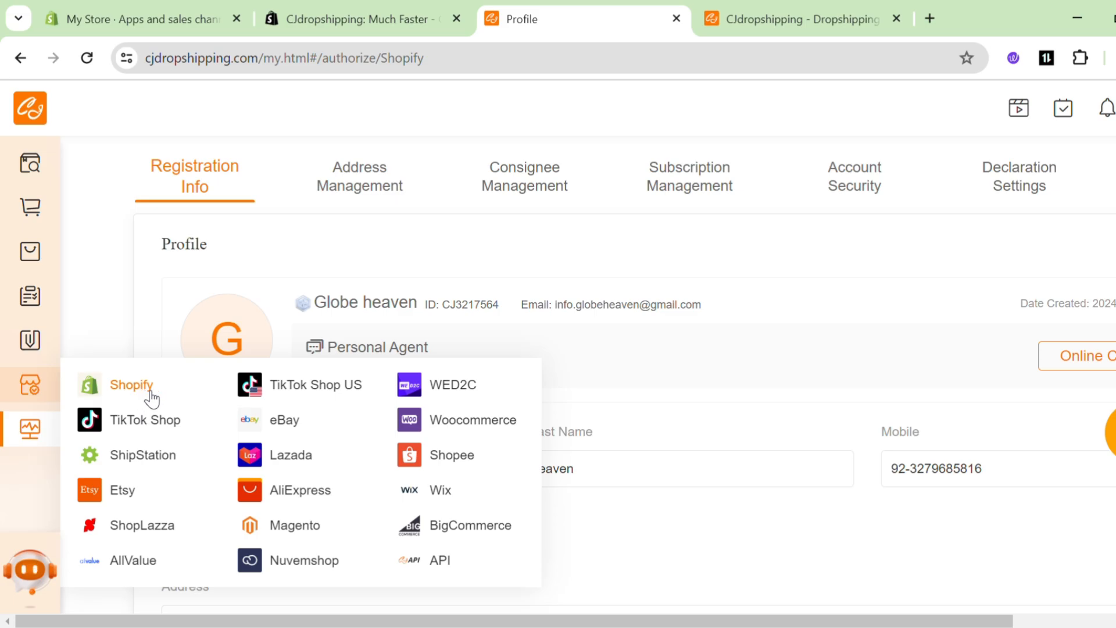
left_click(150, 397)
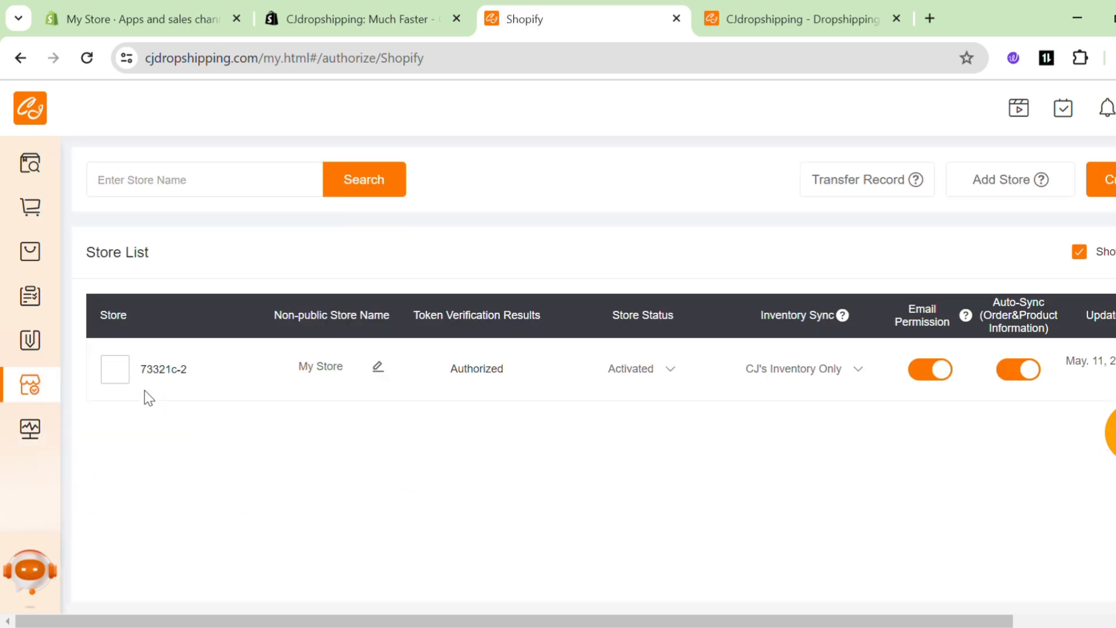
left_click_drag(65, 623, 219, 618)
left_click(72, 622)
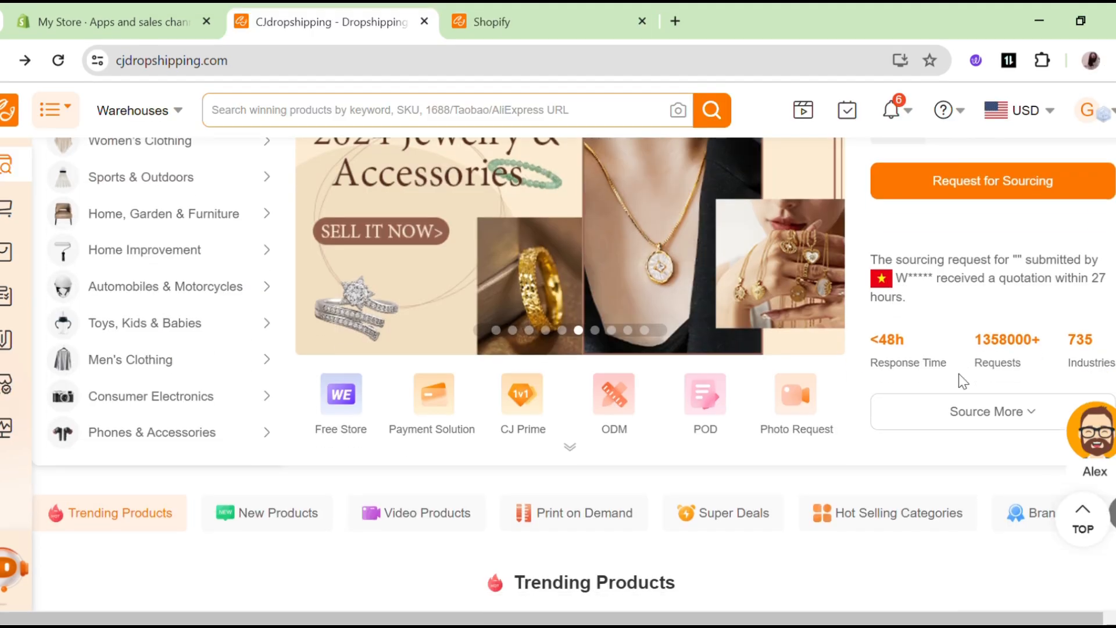
Open the PU Leather Car Storage Bag product page from Trending Products.
scroll(962, 378, "down", 8)
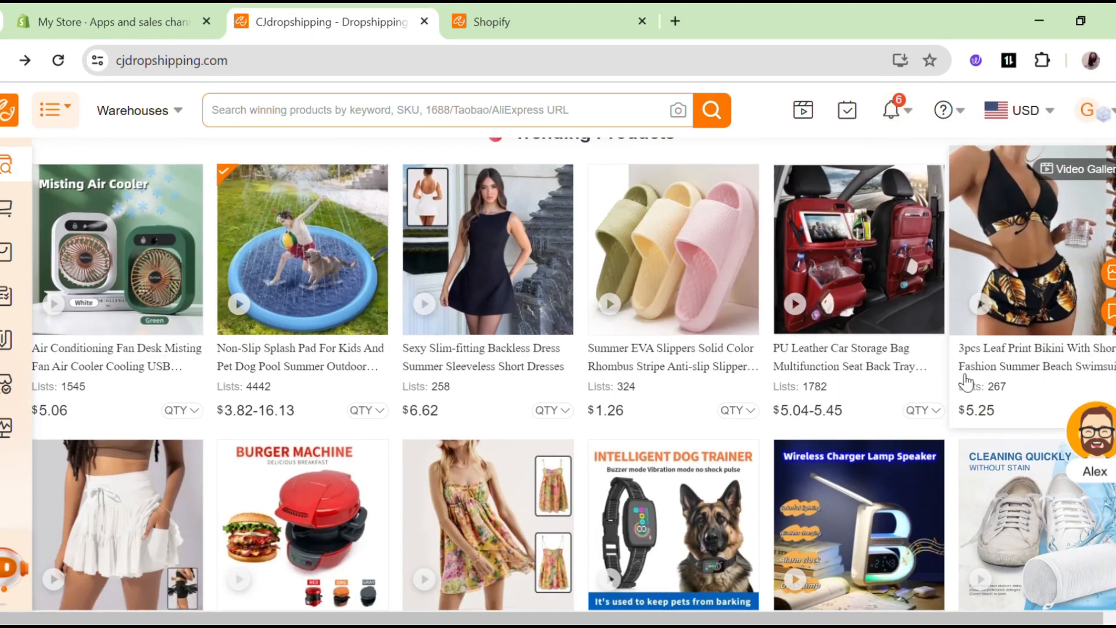
scroll(967, 383, "down", 2)
scroll(989, 396, "up", 3)
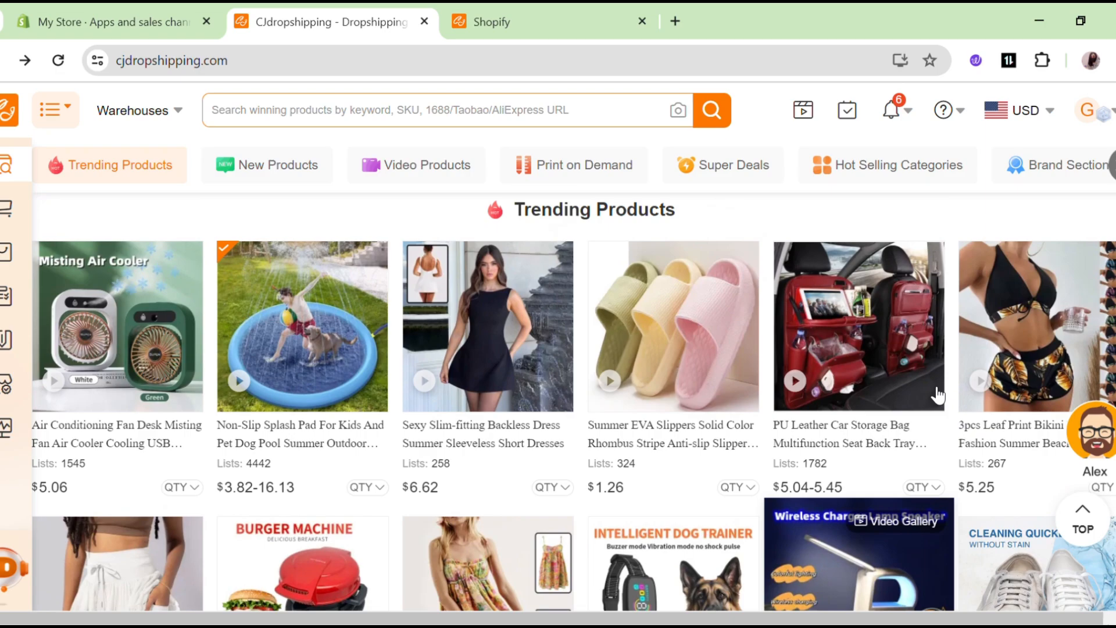
mouse_move(933, 395)
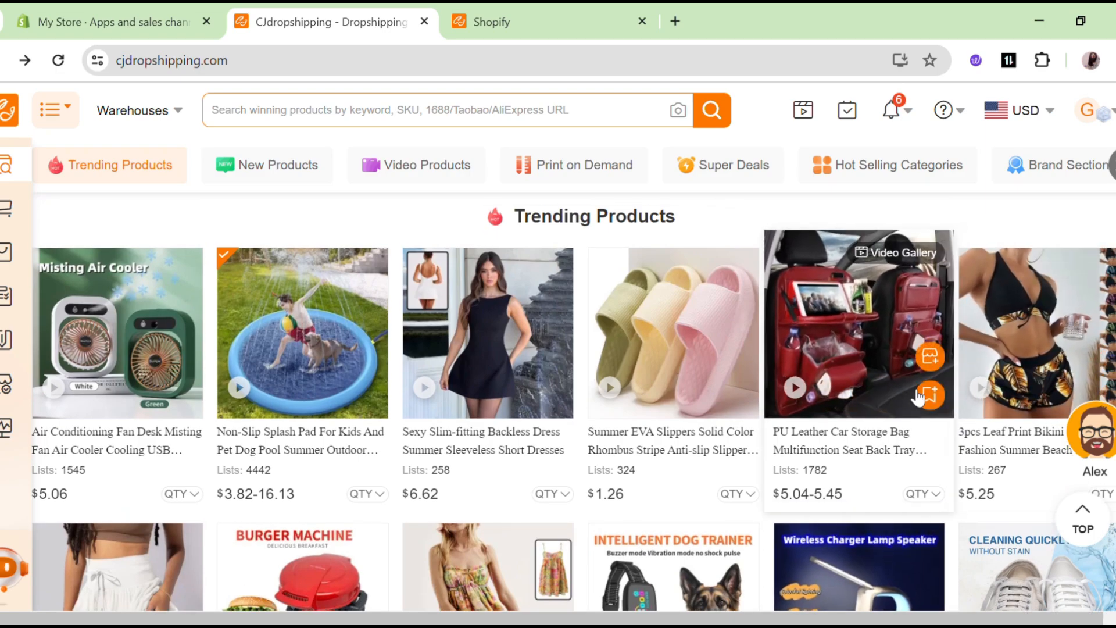
left_click(932, 364)
scroll(689, 314, "down", 3)
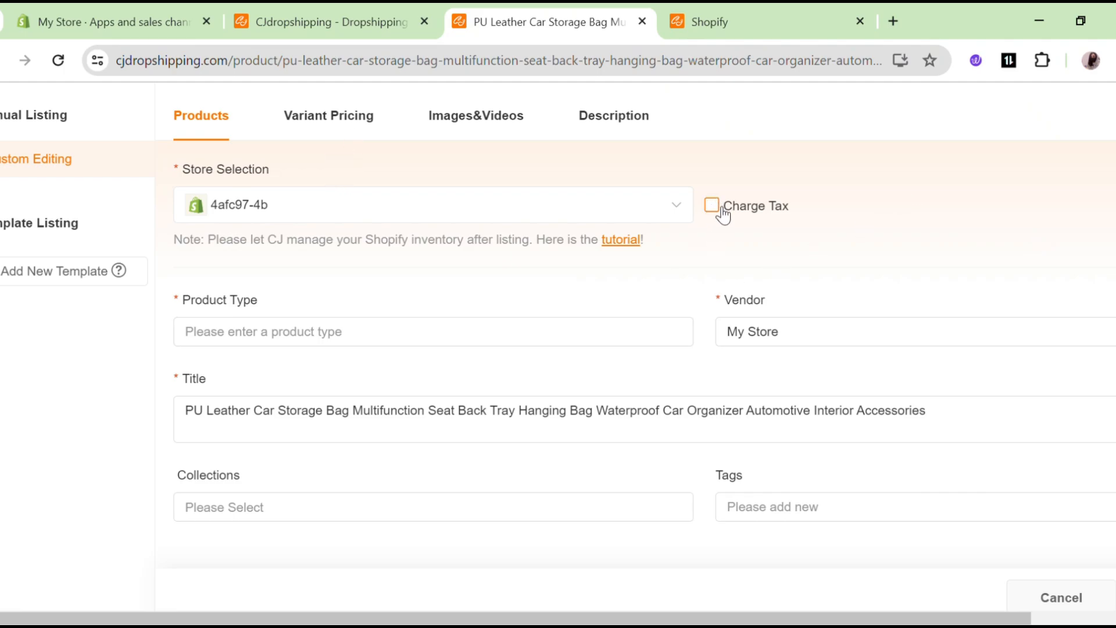
Set the listing's product type to Dress, vendor to My Store and collection to Products.
left_click(310, 330)
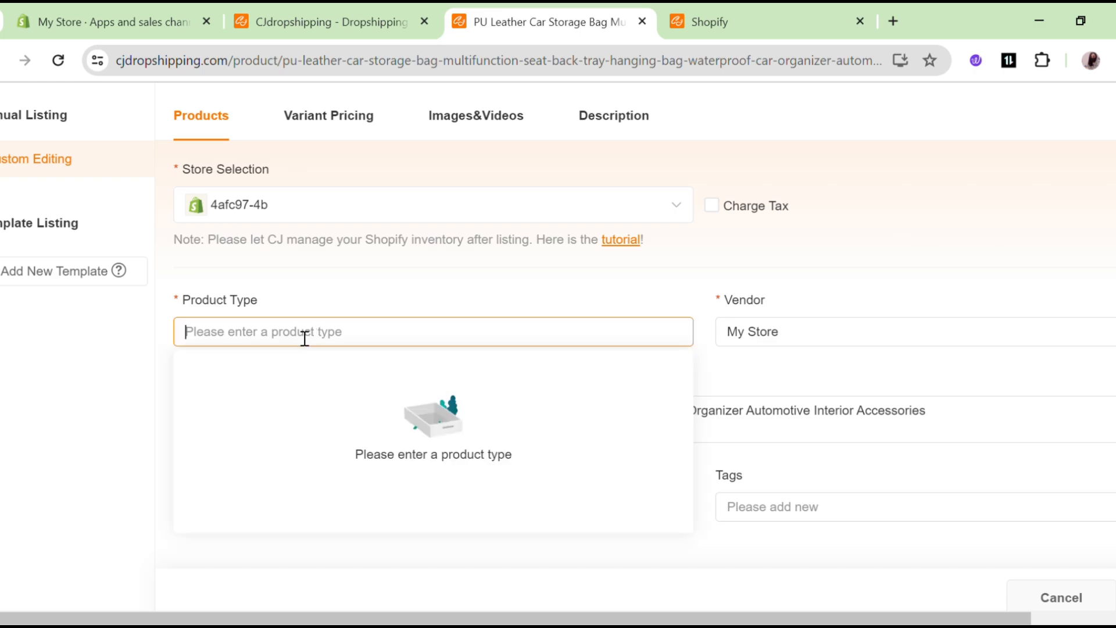
type("Dress")
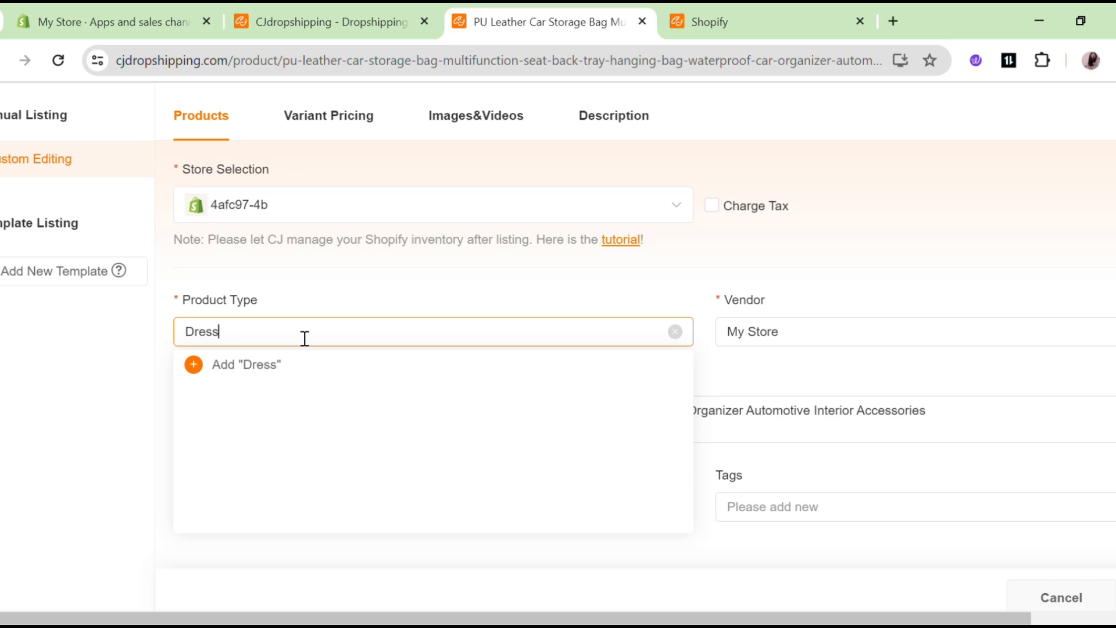
left_click(273, 375)
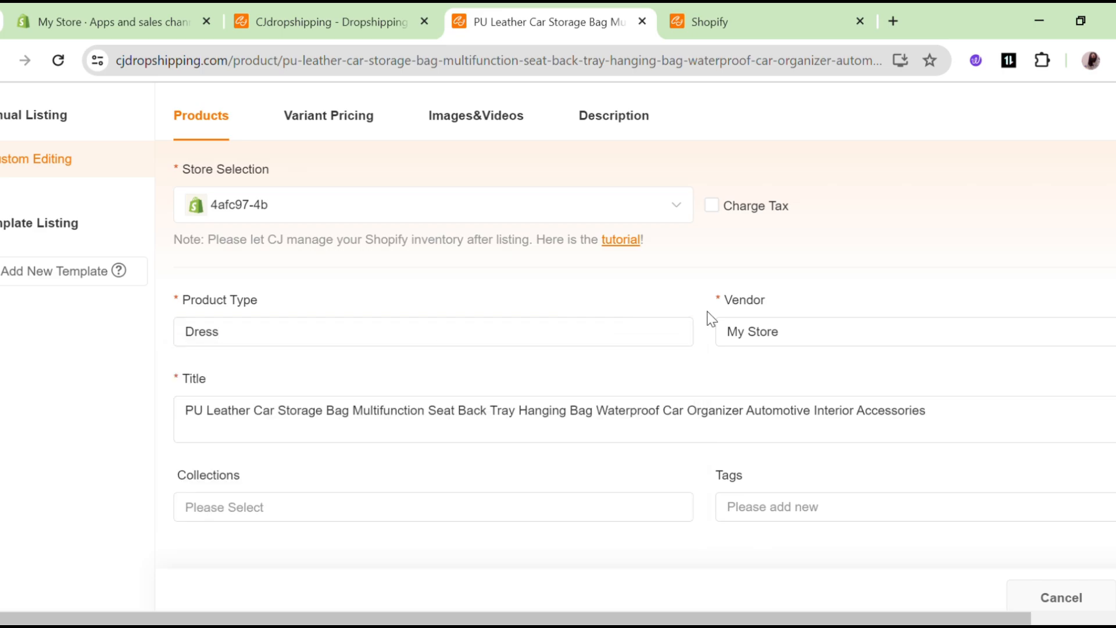
left_click(885, 342)
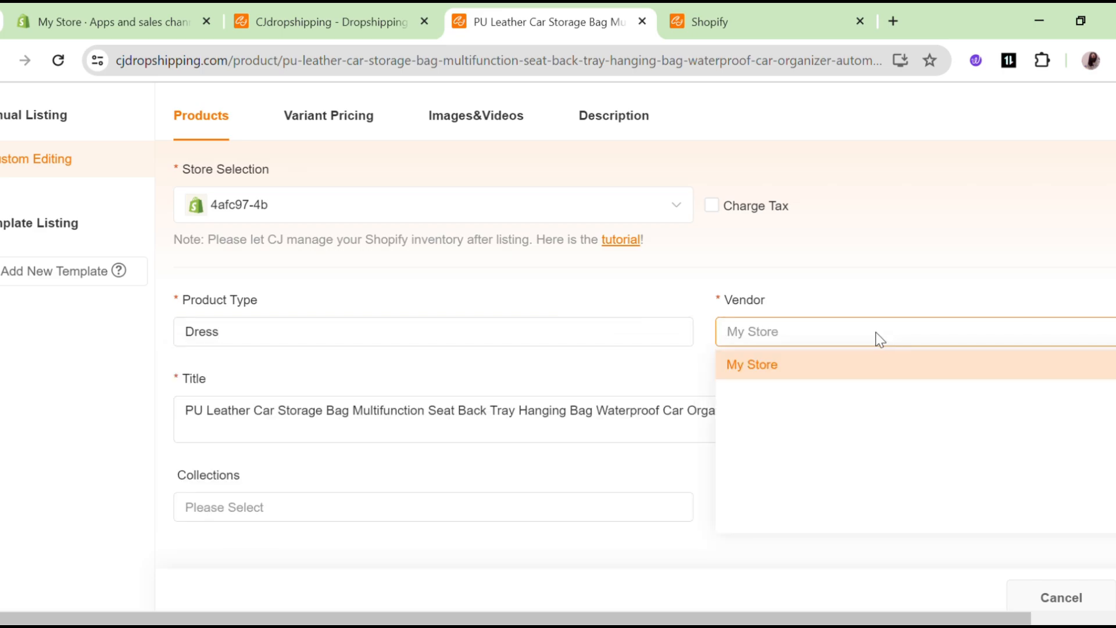
left_click(835, 385)
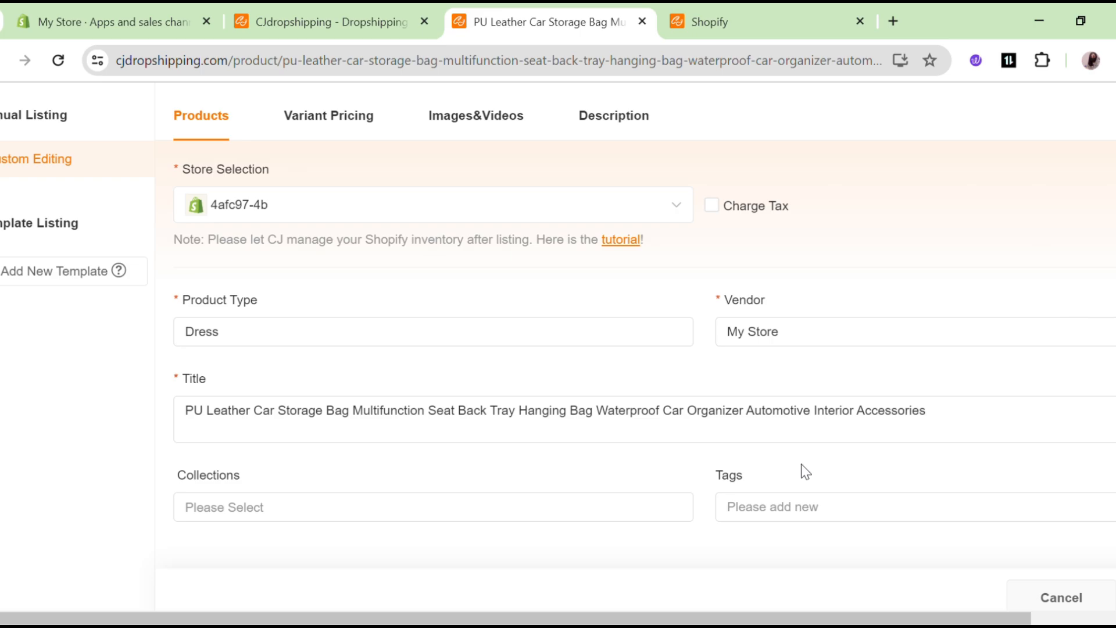
left_click(606, 512)
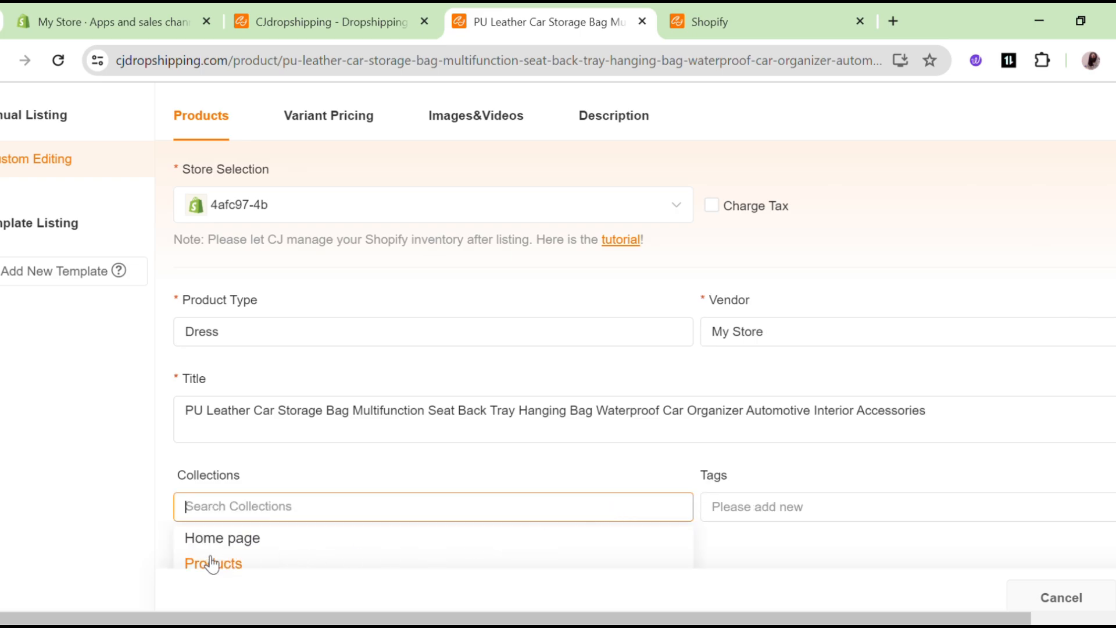
scroll(224, 535, "down", 2)
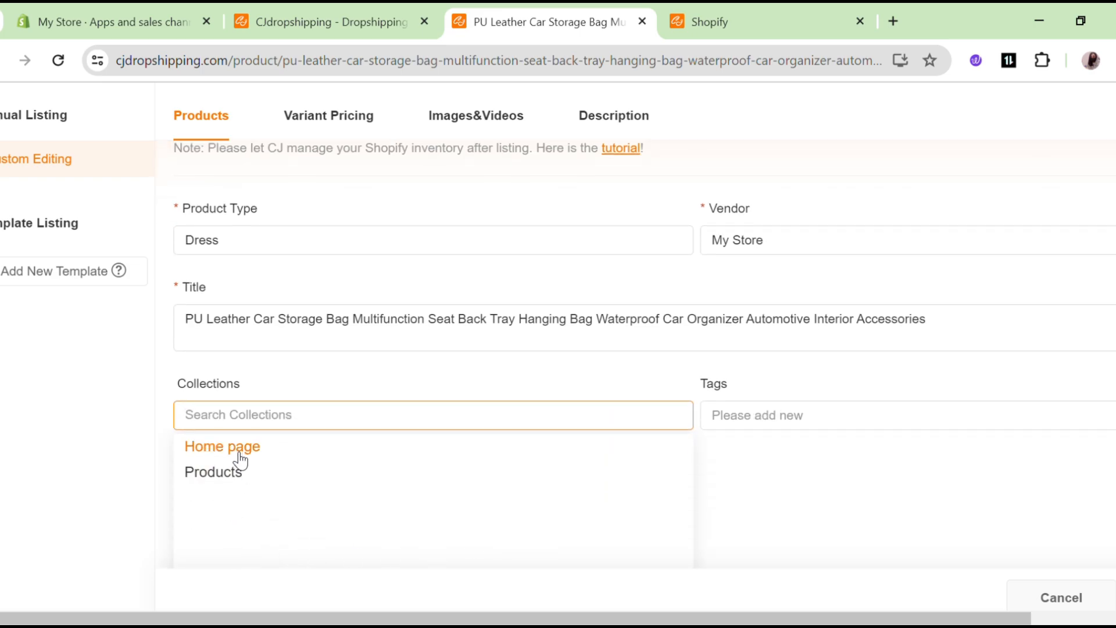
left_click(213, 476)
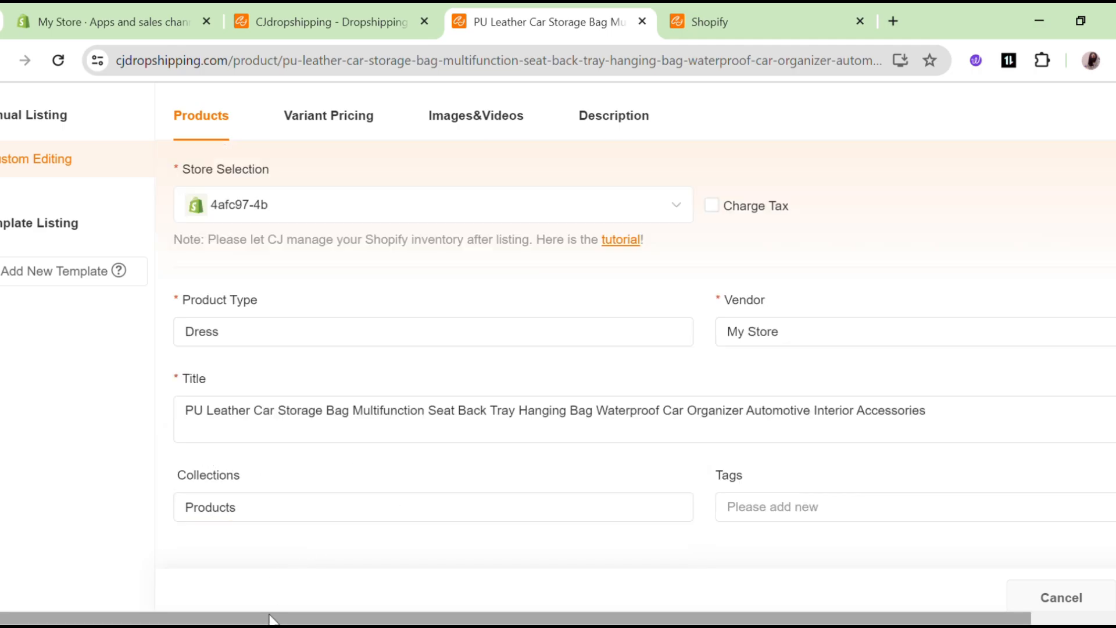
left_click_drag(272, 619, 461, 618)
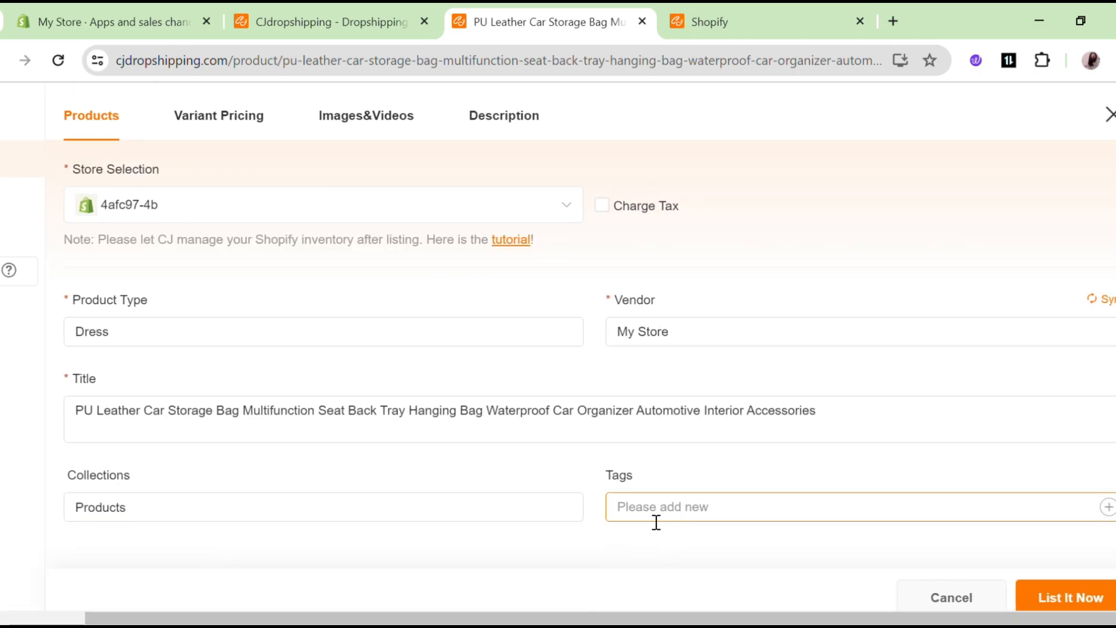
scroll(524, 320, "left", 3)
left_click(326, 124)
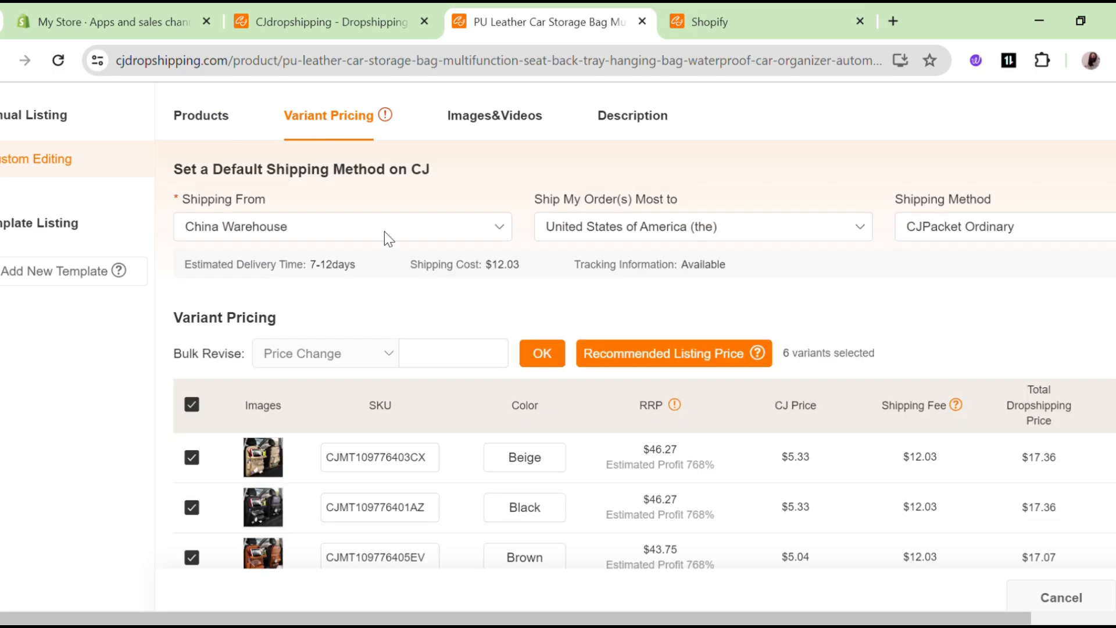
Bulk-price all six variants at 30.
left_click(478, 356)
left_click(548, 356)
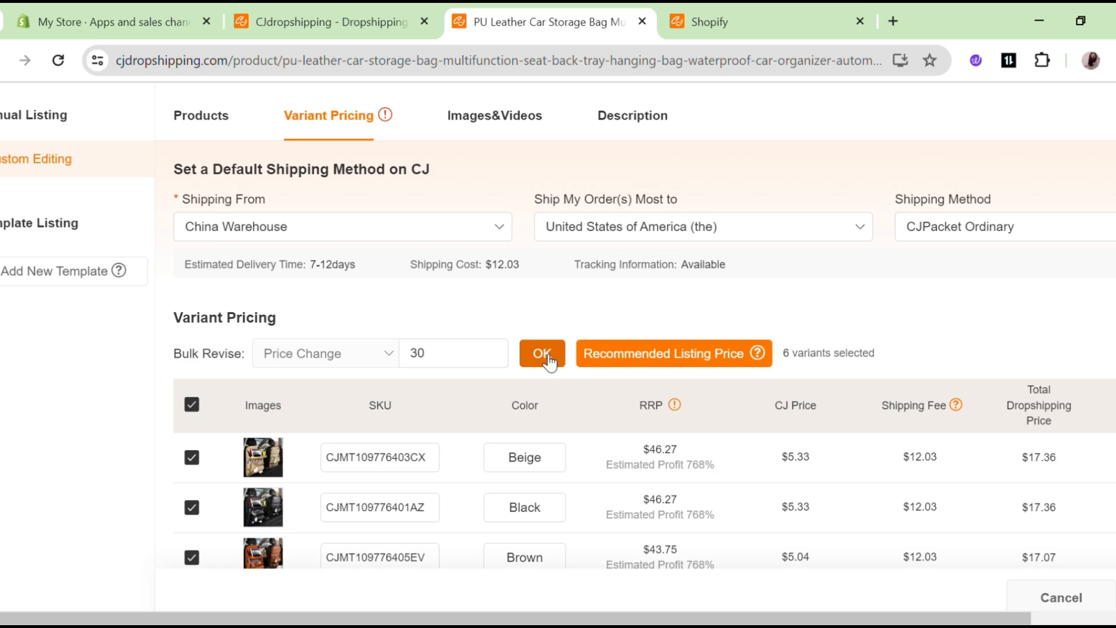
scroll(548, 357, "right", 2)
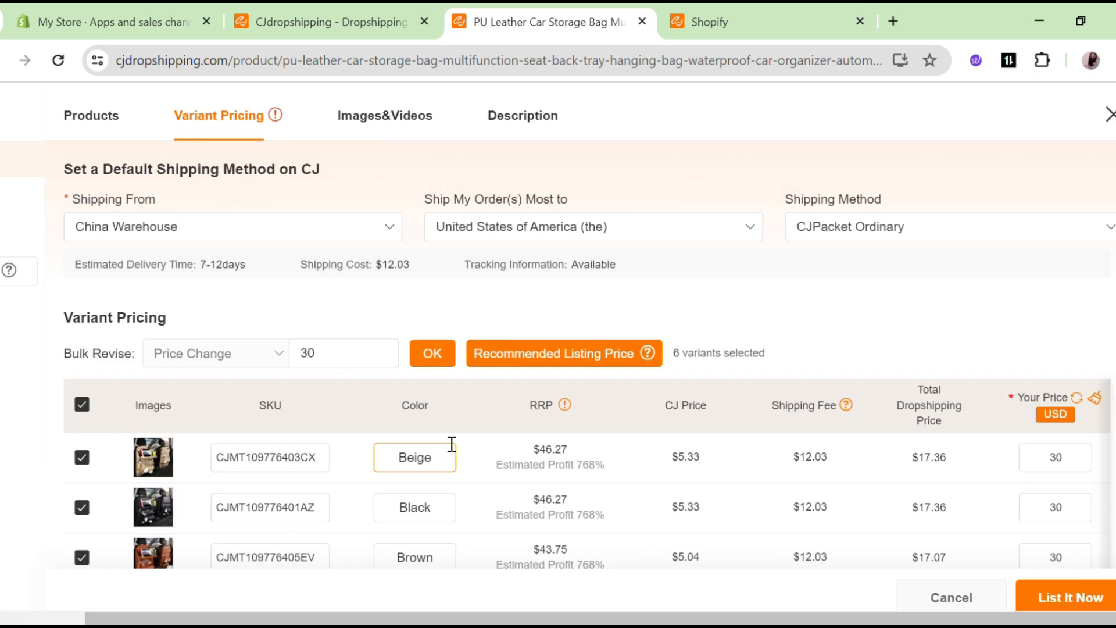
Review the listing's images and description, then go back to the Products details.
left_click(395, 119)
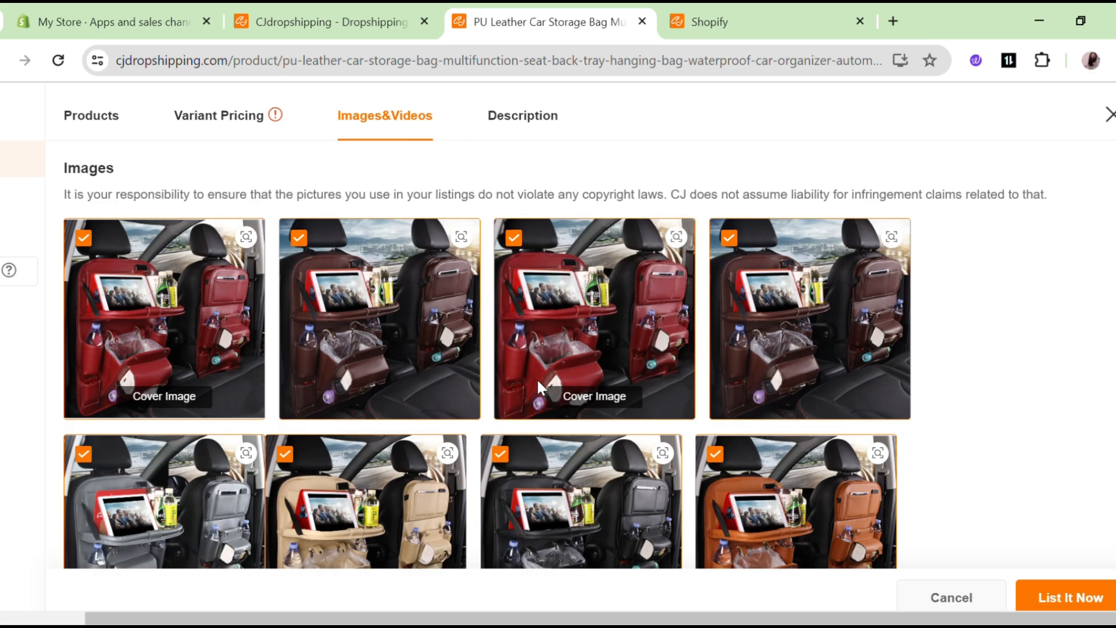
scroll(526, 472, "down", 4)
scroll(526, 472, "down", 3)
scroll(553, 294, "up", 4)
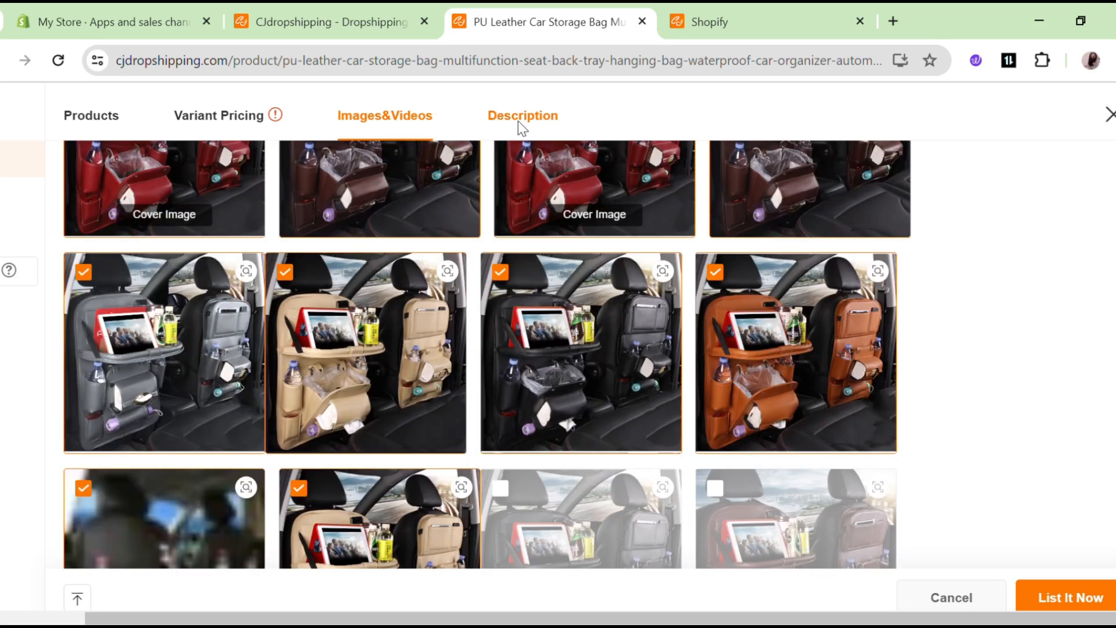
left_click(520, 116)
scroll(361, 506, "down", 10)
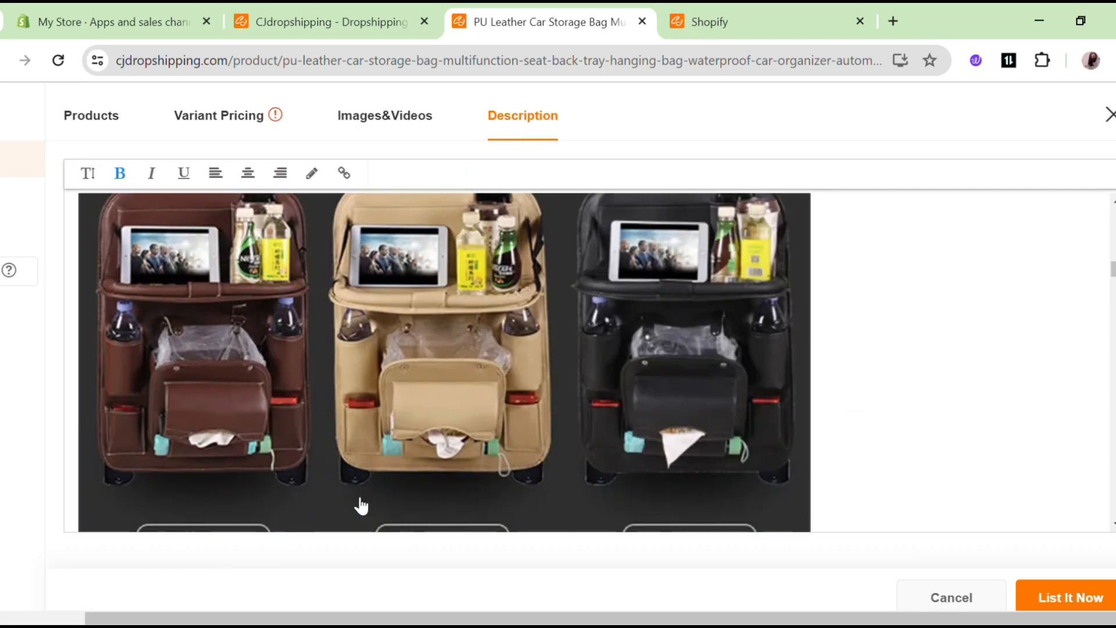
left_click(111, 124)
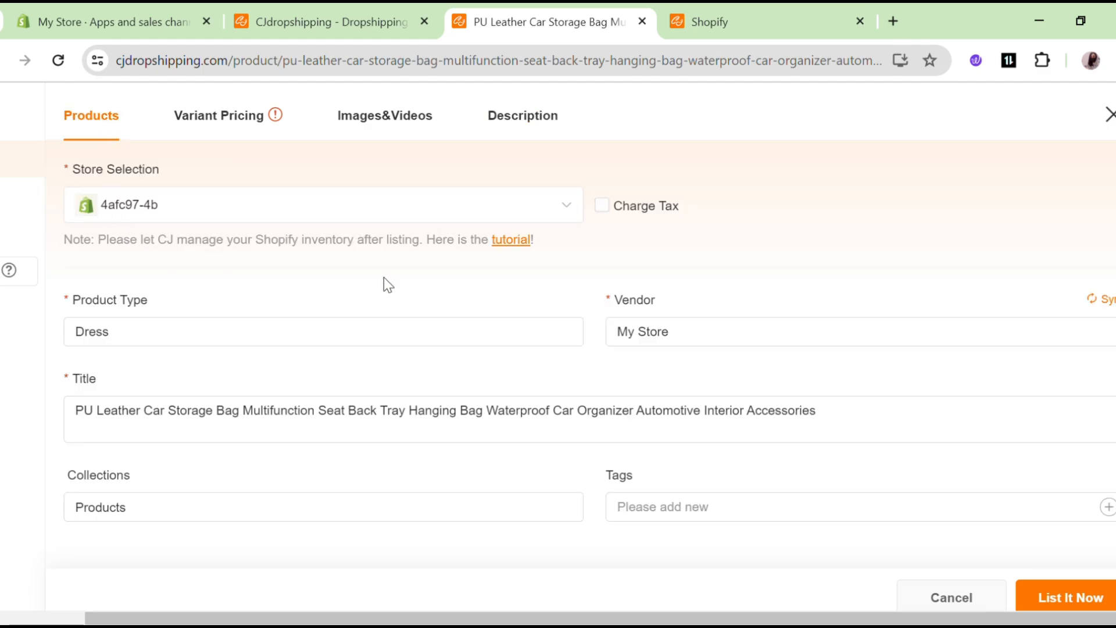
List the car storage bag to the Shopify store and view it in Shopify admin.
left_click(1073, 599)
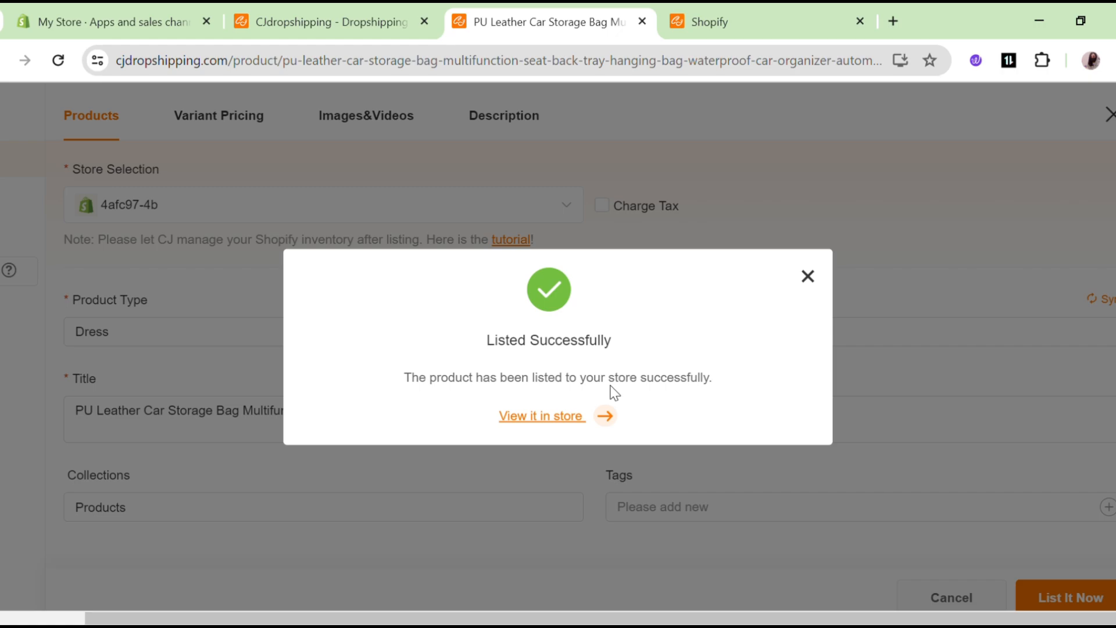
left_click(529, 423)
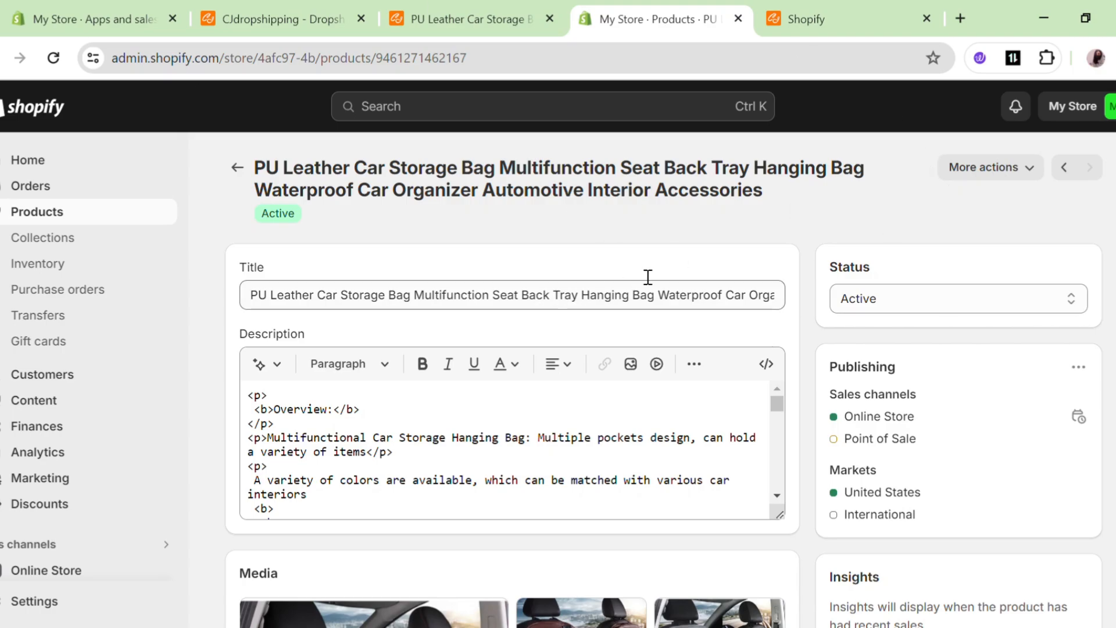
Scroll the car storage bag's Shopify product page to check Media and Product organization fields.
scroll(584, 320, "down", 10)
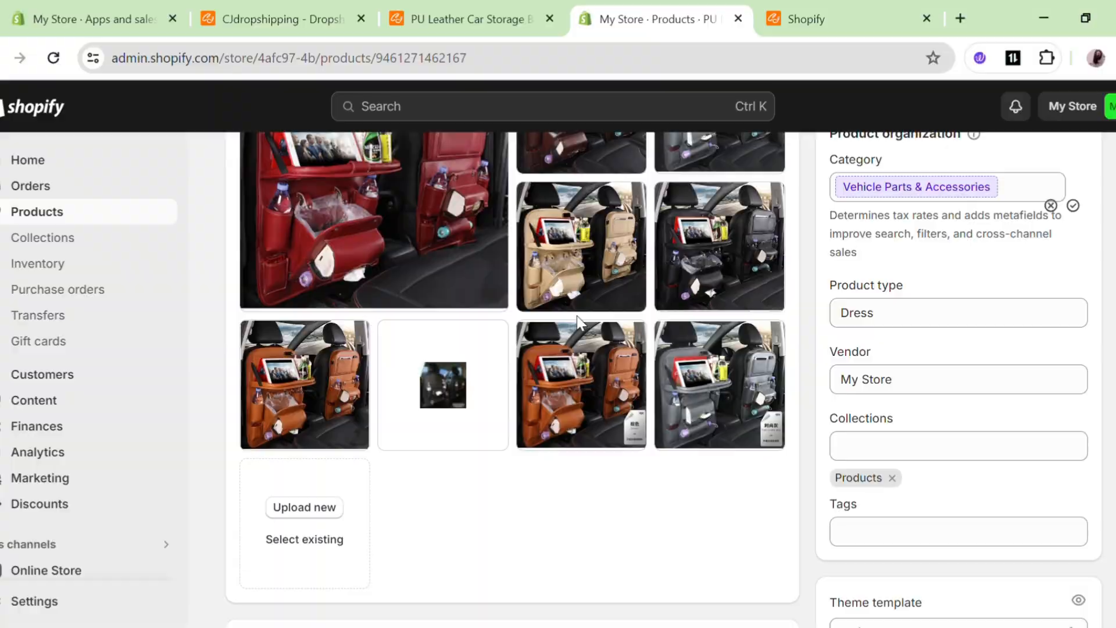